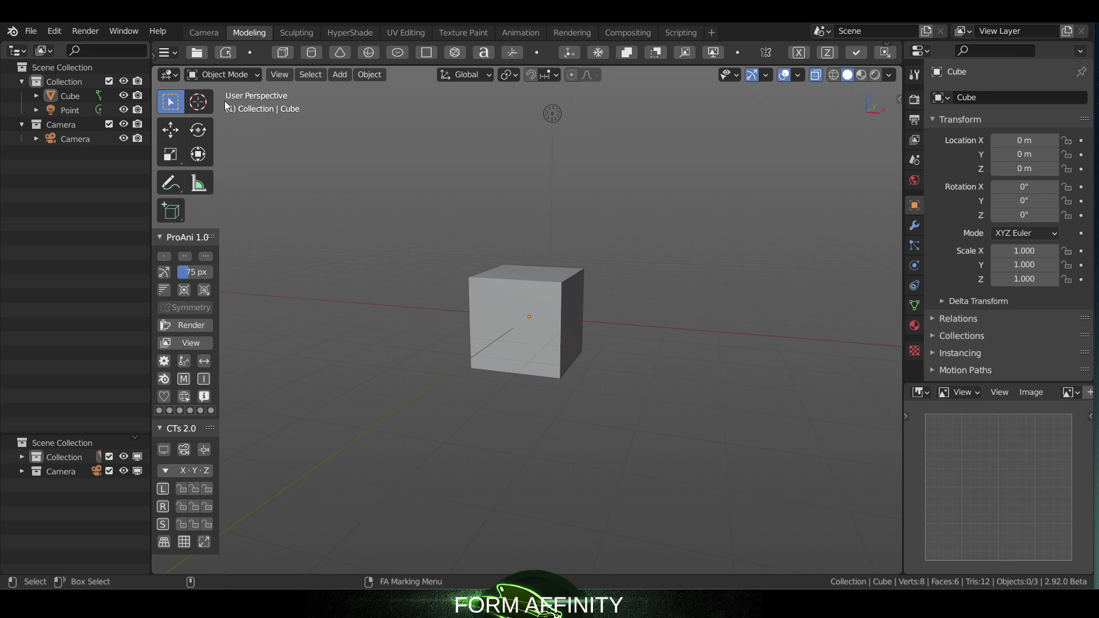
Load the Animation shelf from the shelf menu's Load Shelf list.
click(167, 53)
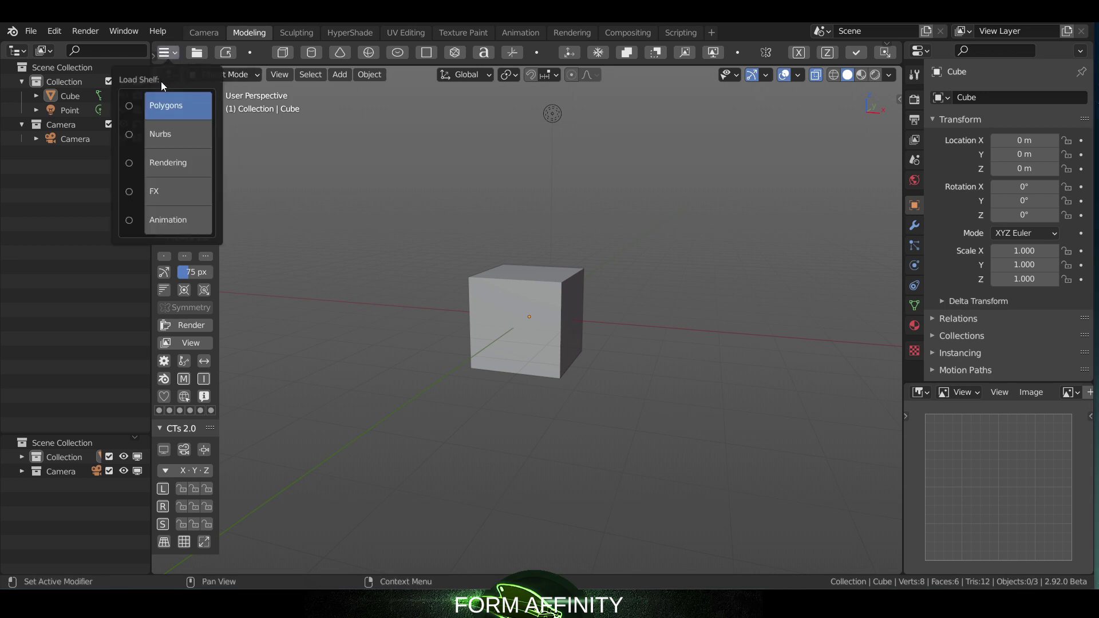
click(186, 222)
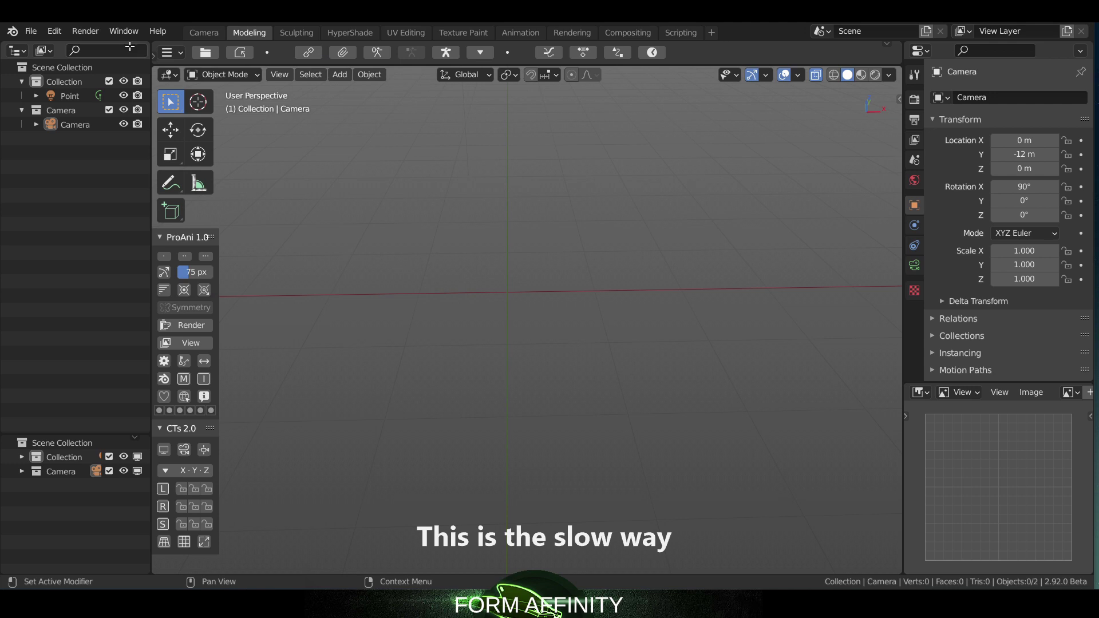
Link the CH-rain collection from rain_v2_3.blend via File > Link.
click(40, 32)
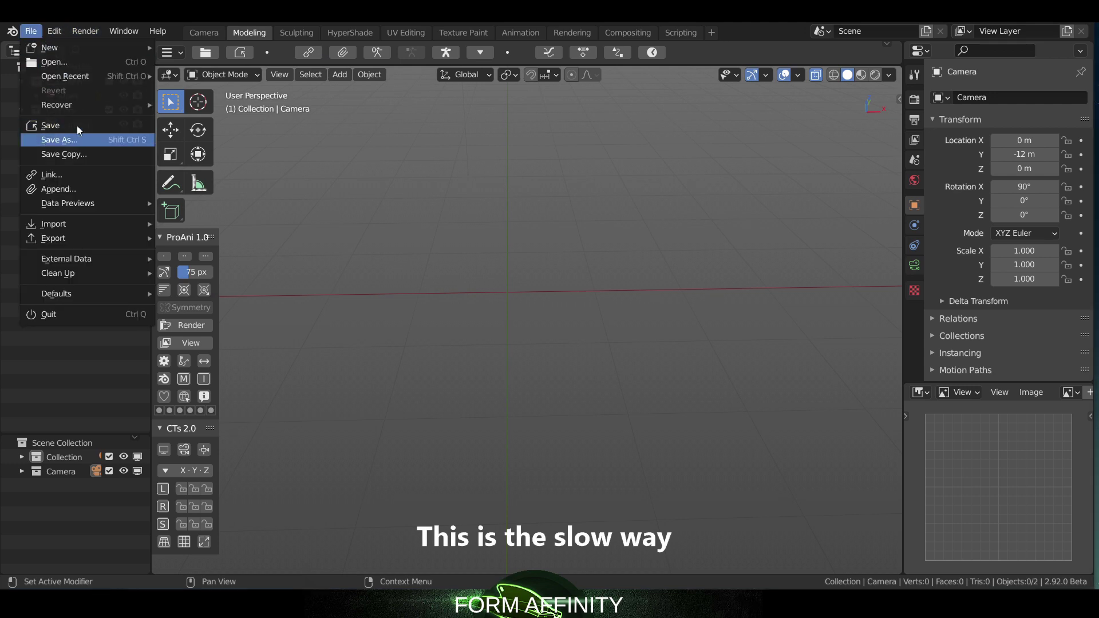
click(85, 181)
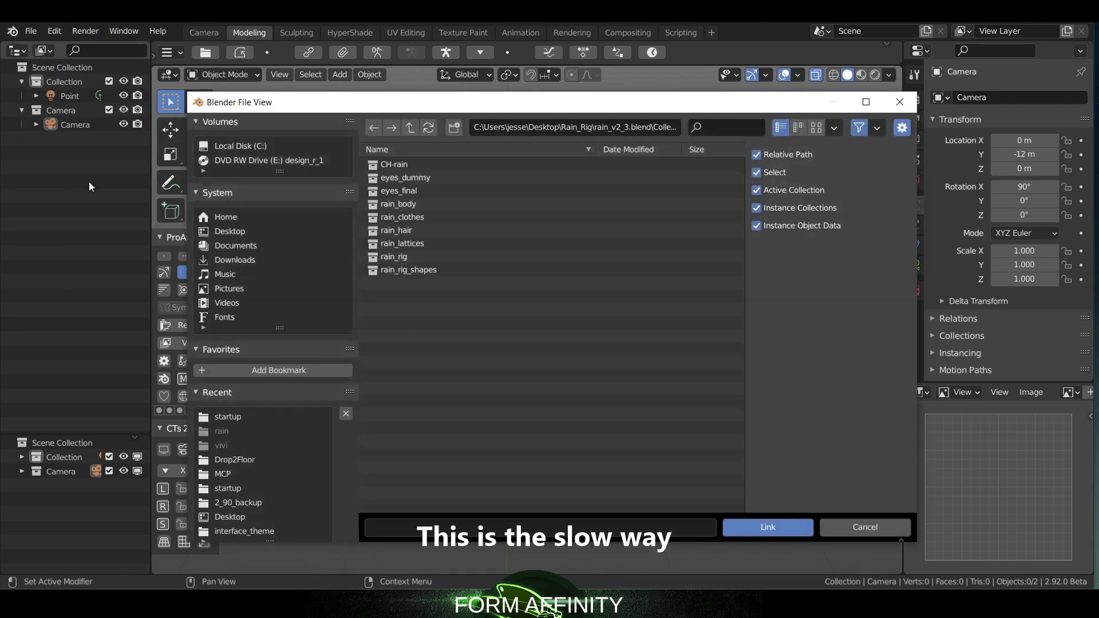
click(410, 129)
click(410, 130)
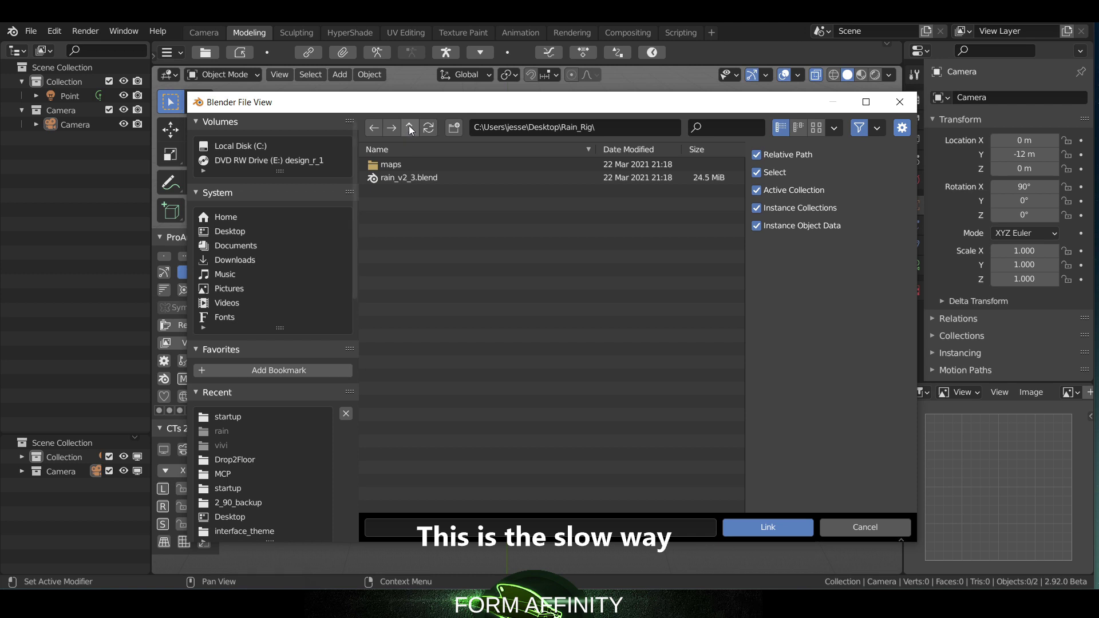
double_click(420, 178)
double_click(410, 164)
click(410, 164)
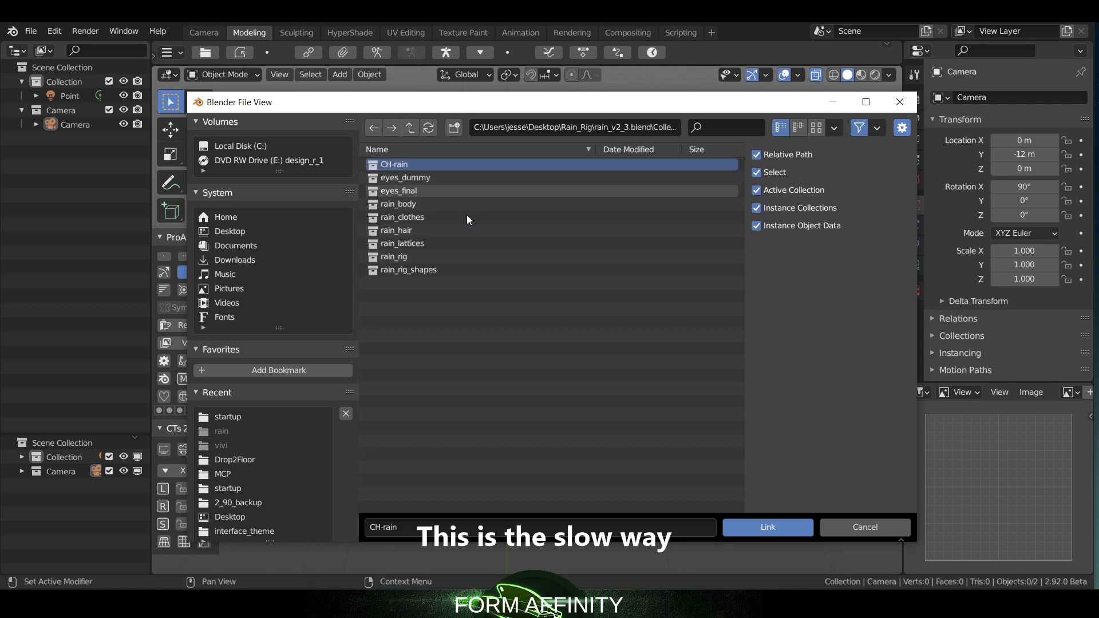
click(783, 530)
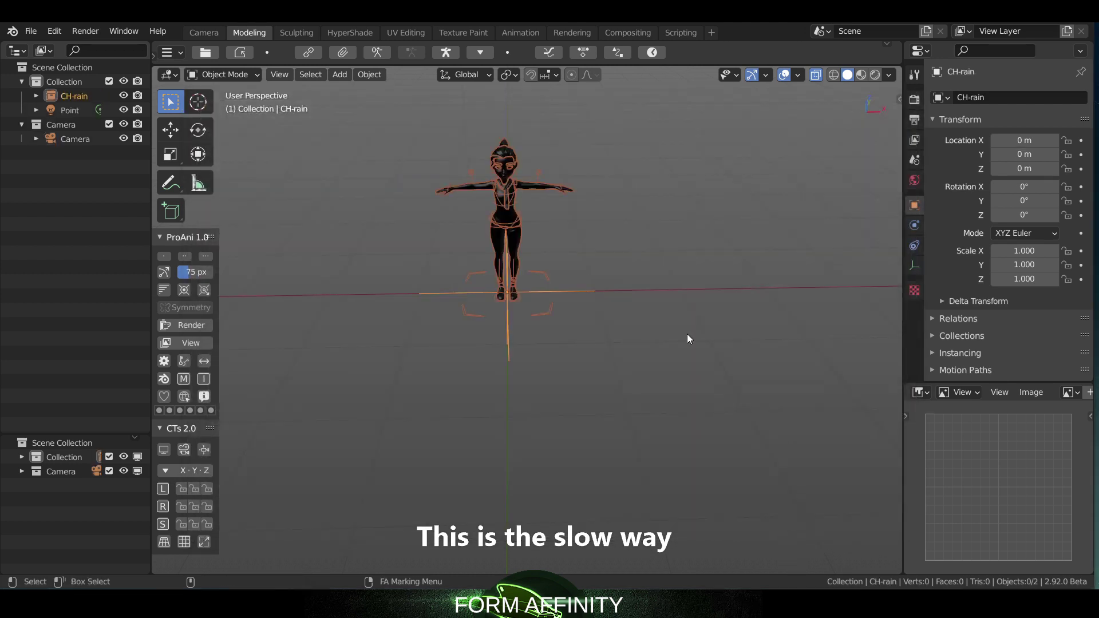
Orbit around the character and reselect CH-rain.
middle_drag(634, 270, 541, 231)
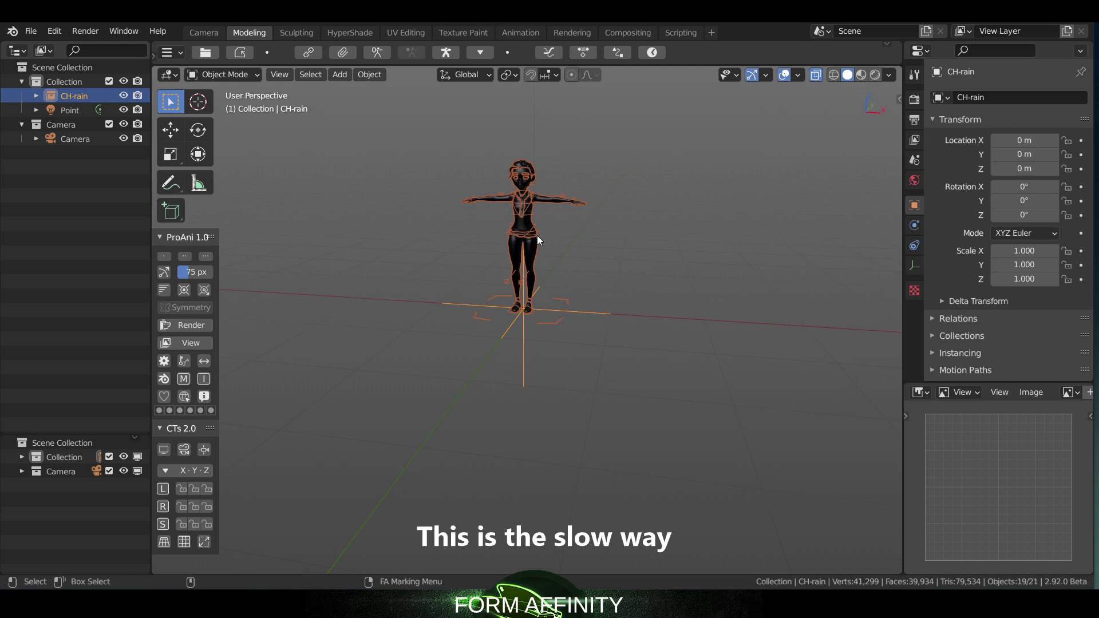
click(536, 233)
click(536, 230)
Run Make Proxy from F3 search for the RIG-rain armature.
key(F3)
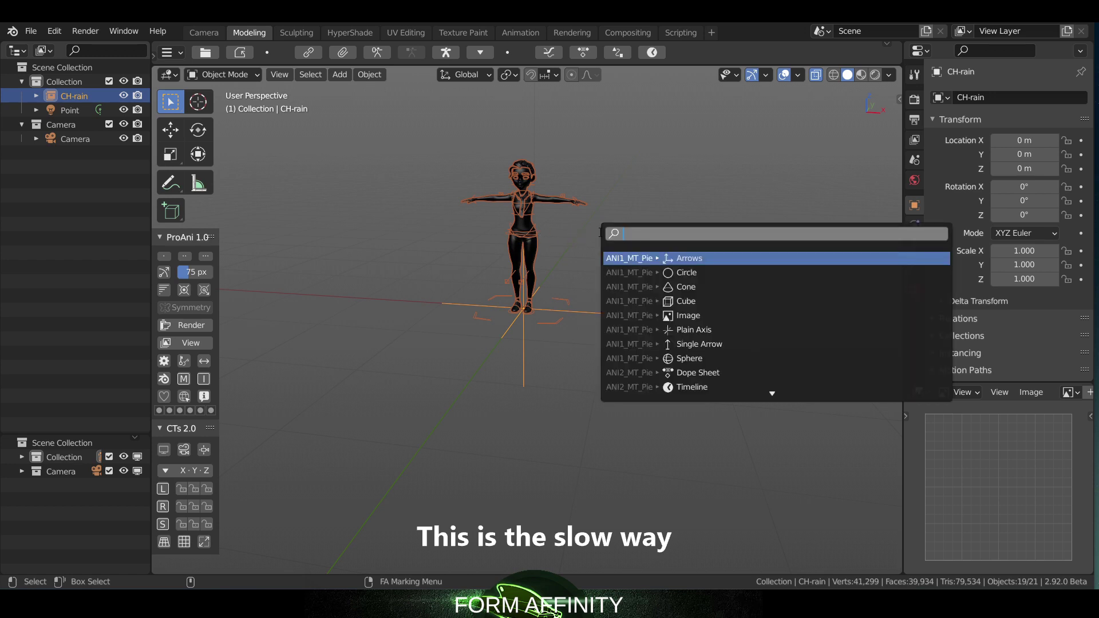
text(proxy)
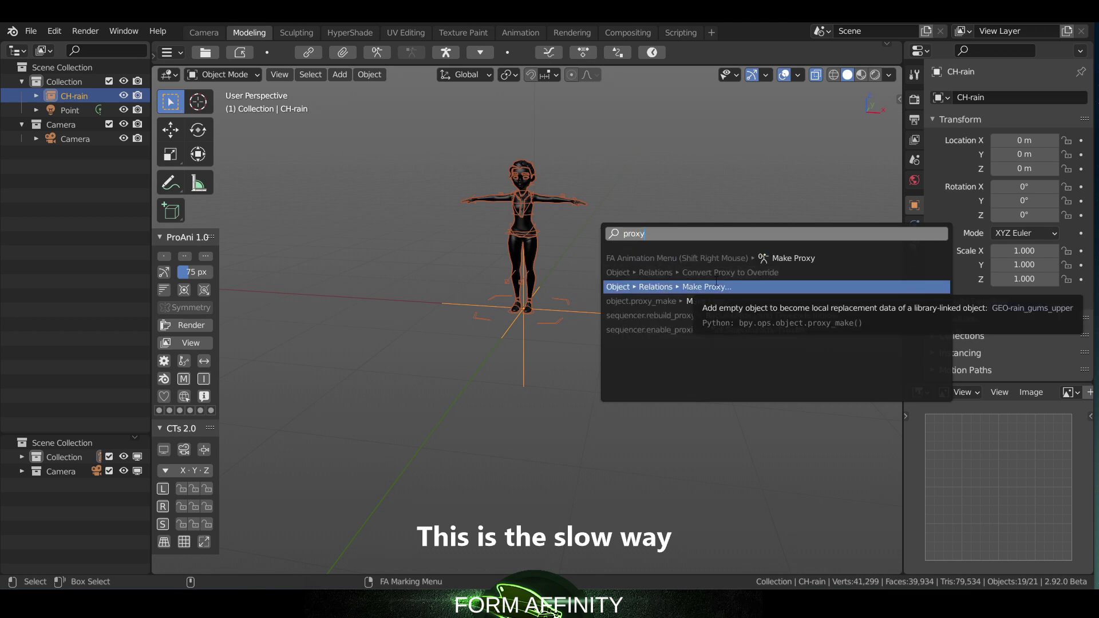
click(717, 285)
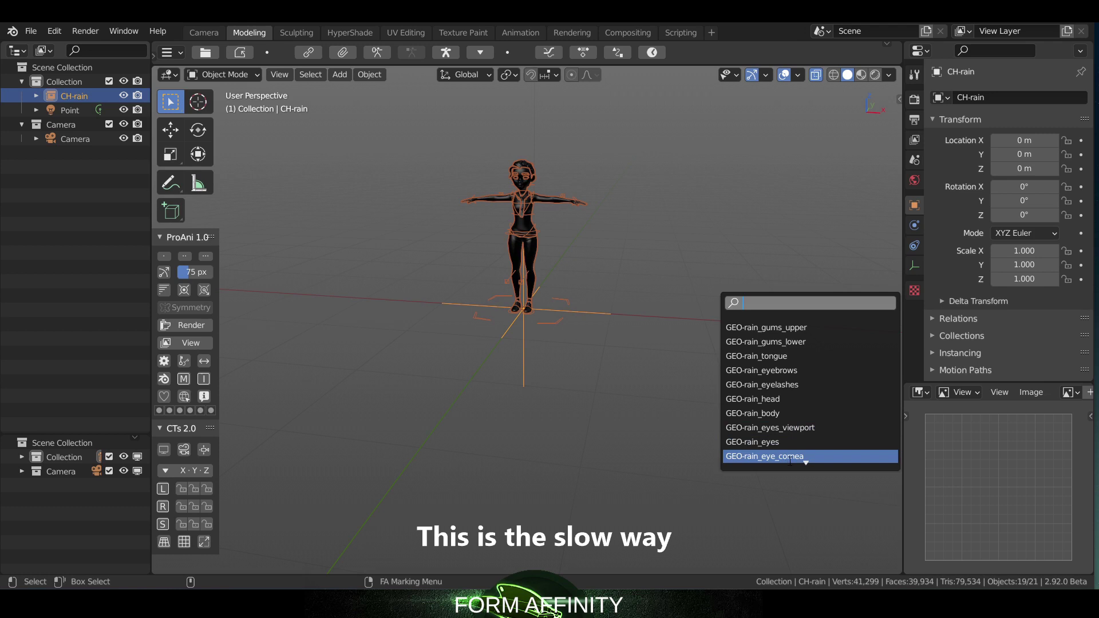
scroll(773, 457, down, 6)
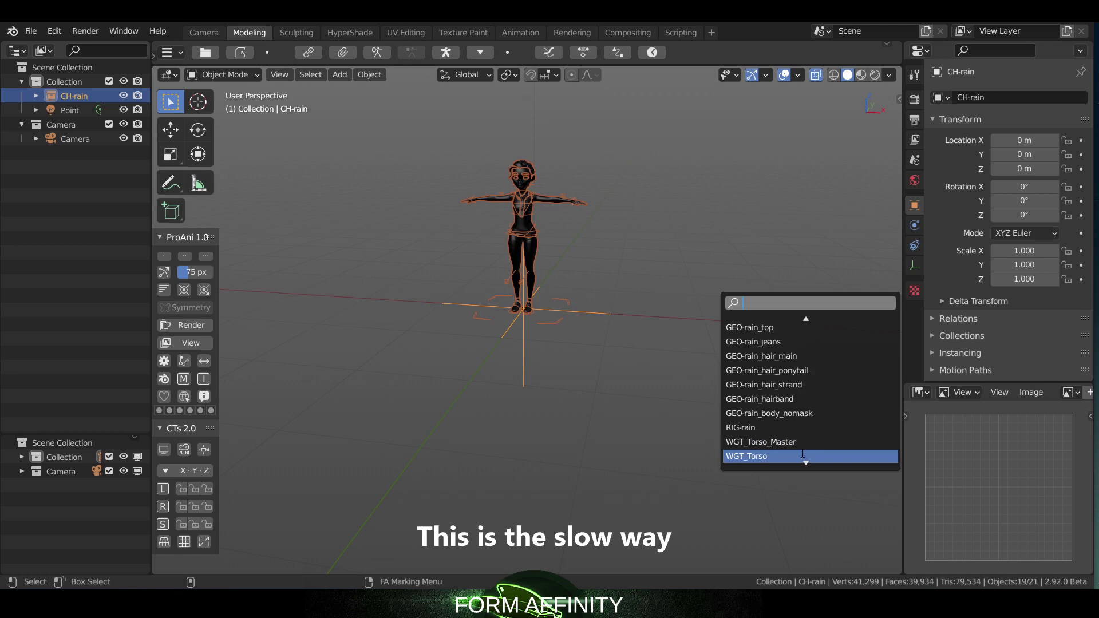
click(776, 428)
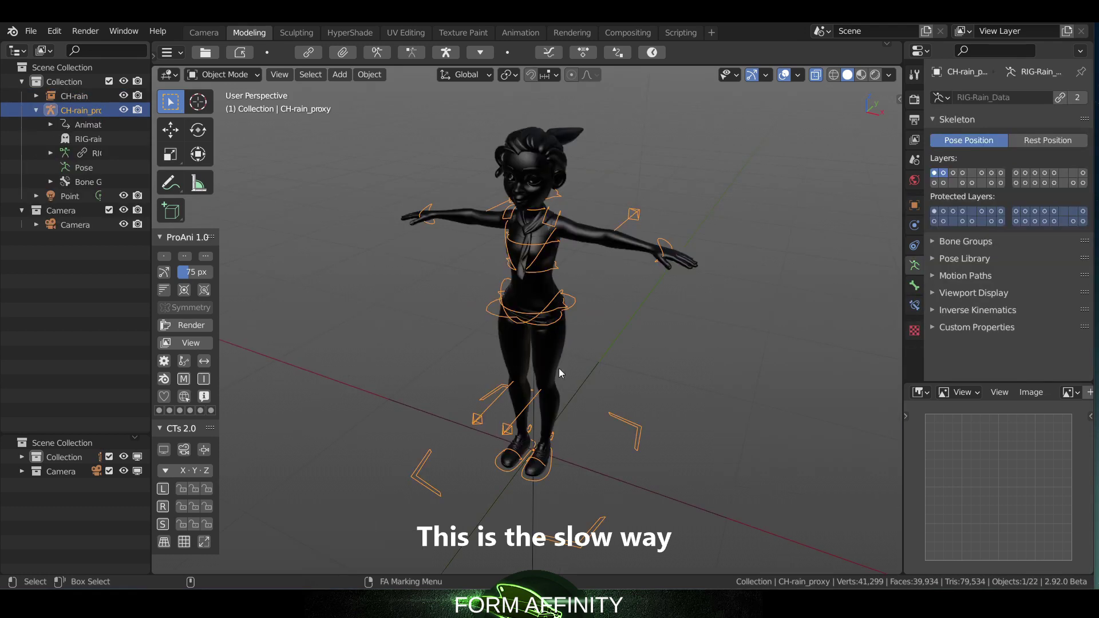
Put the CH-rain_proxy rig in Pose Mode and move the pelvis bone up.
click(578, 297)
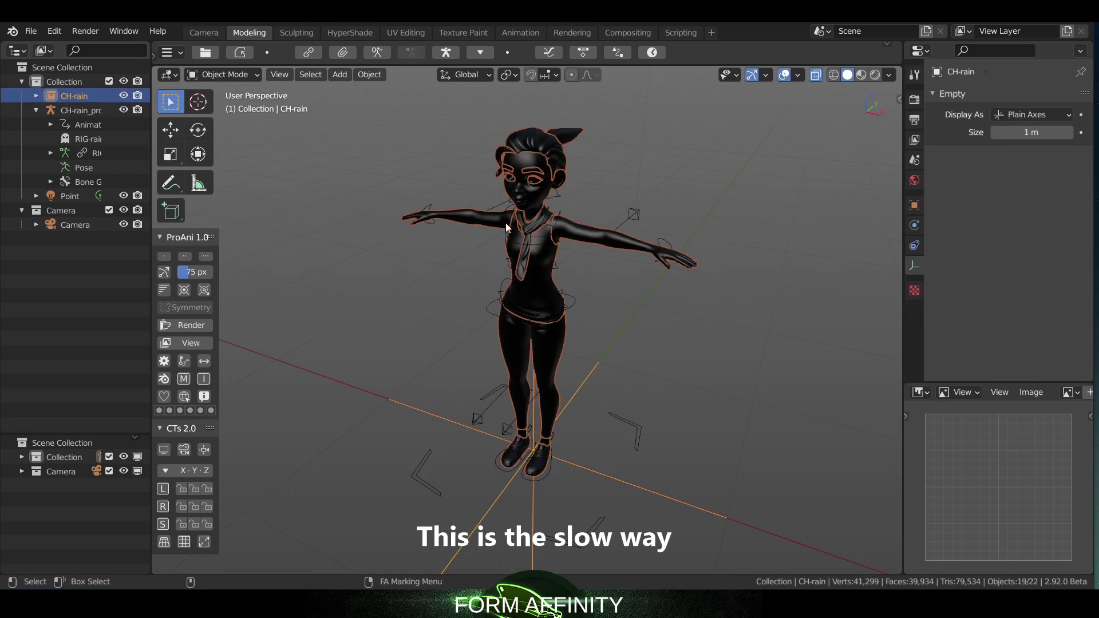
click(571, 301)
click(241, 76)
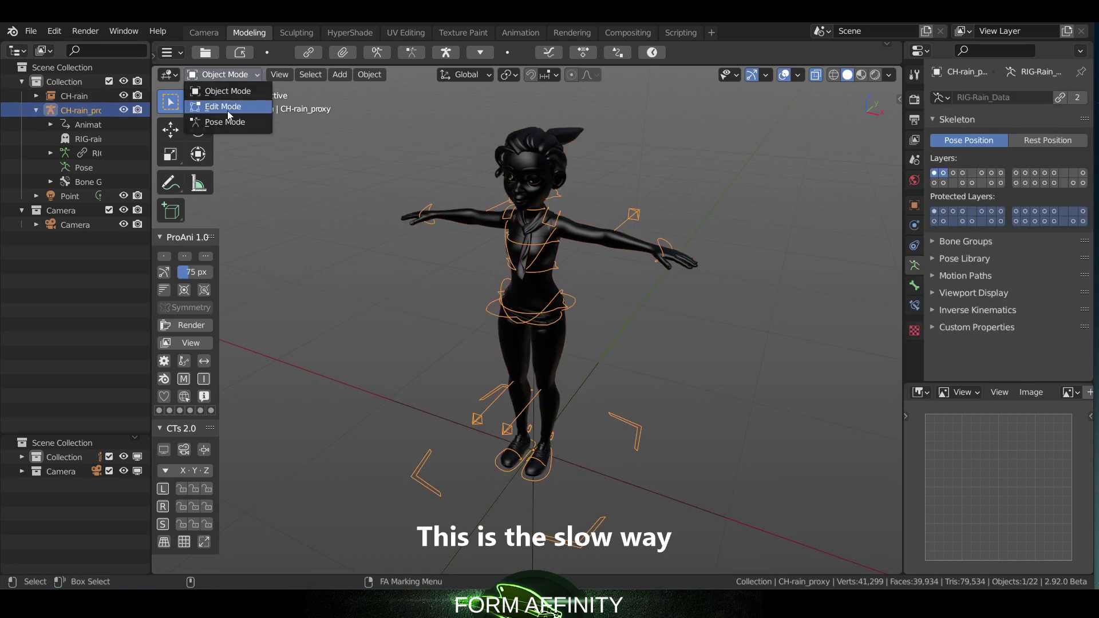
click(228, 123)
click(572, 295)
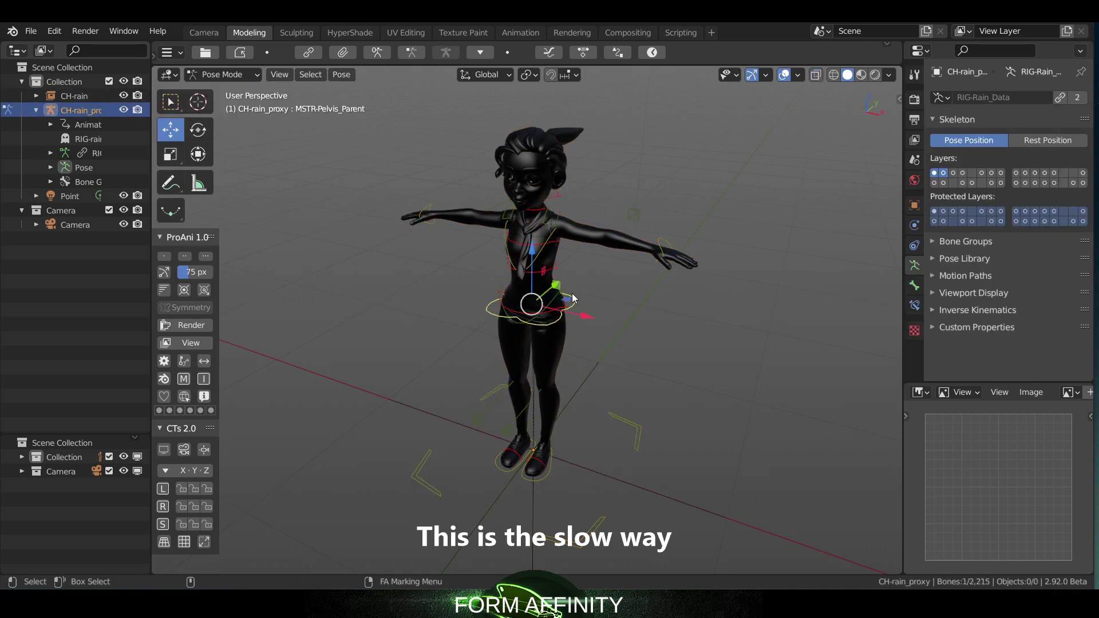
drag(558, 292, 568, 255)
Leave Pose Mode and delete the proxy rig.
middle_drag(568, 255, 487, 238)
key(ctrl+Tab)
key(Delete)
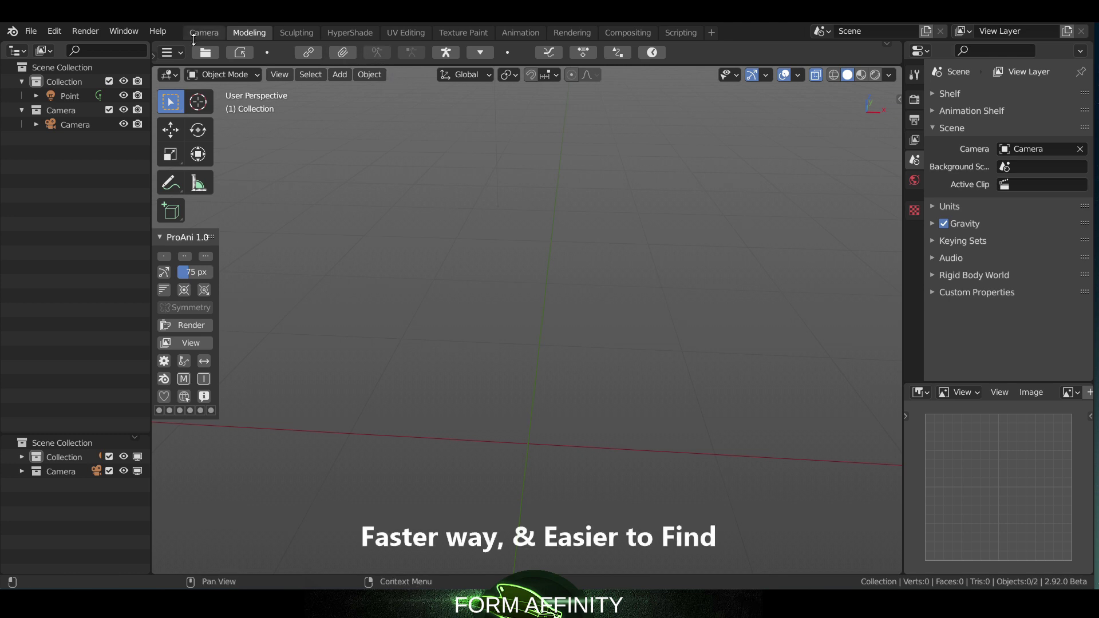
Relink CH-rain from rain_v2_3.blend\Collection using the shelf's Link button.
click(320, 54)
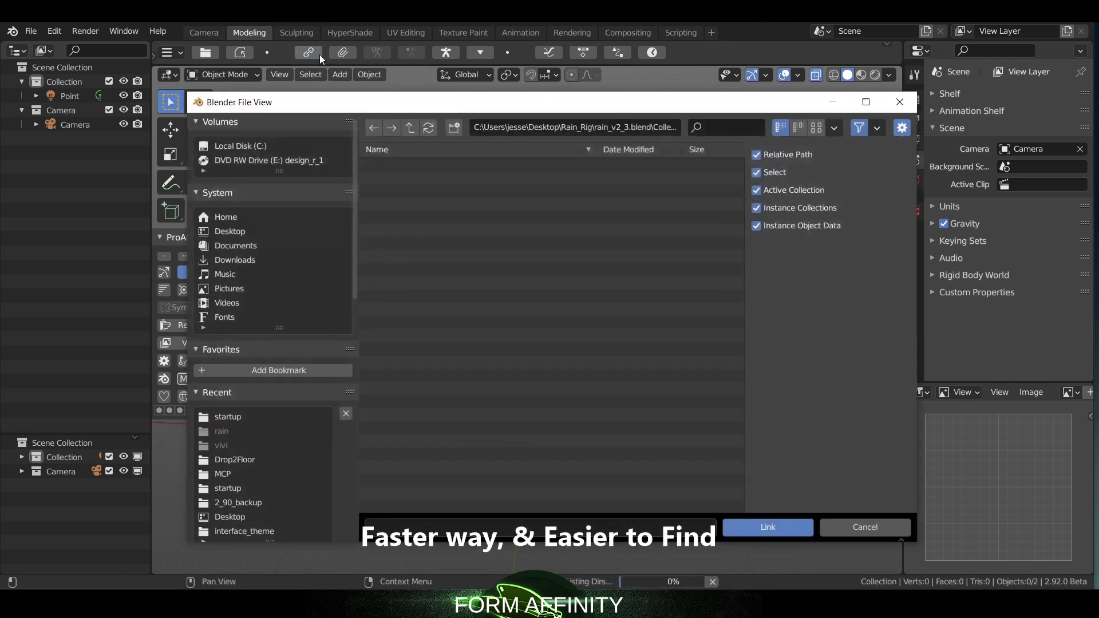
click(410, 127)
click(410, 127)
click(407, 178)
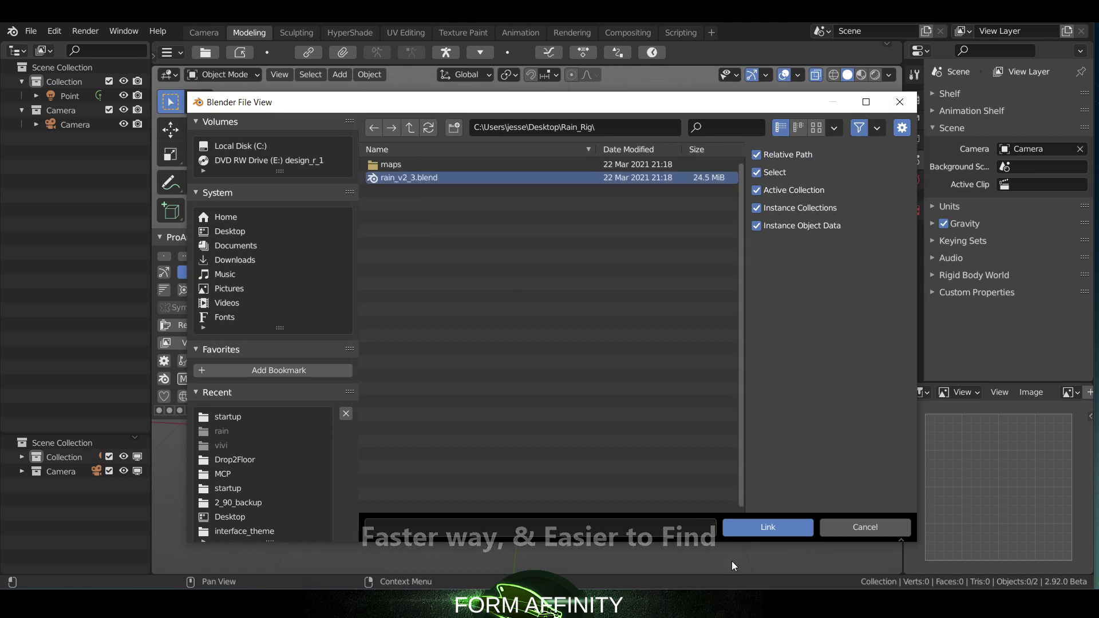
click(762, 528)
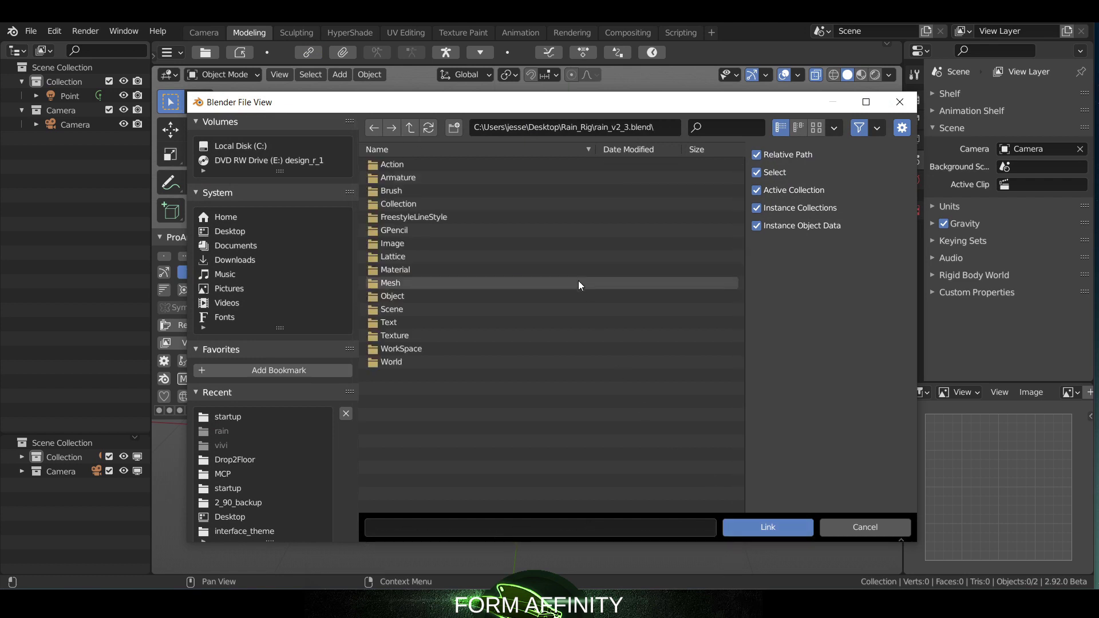
double_click(411, 204)
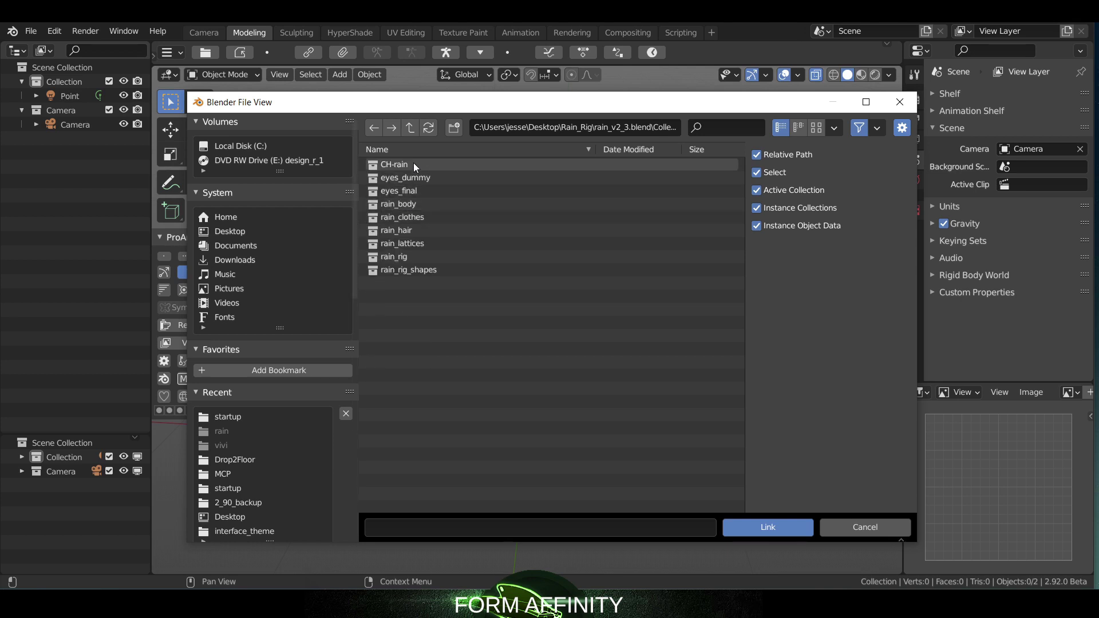
click(414, 164)
click(748, 527)
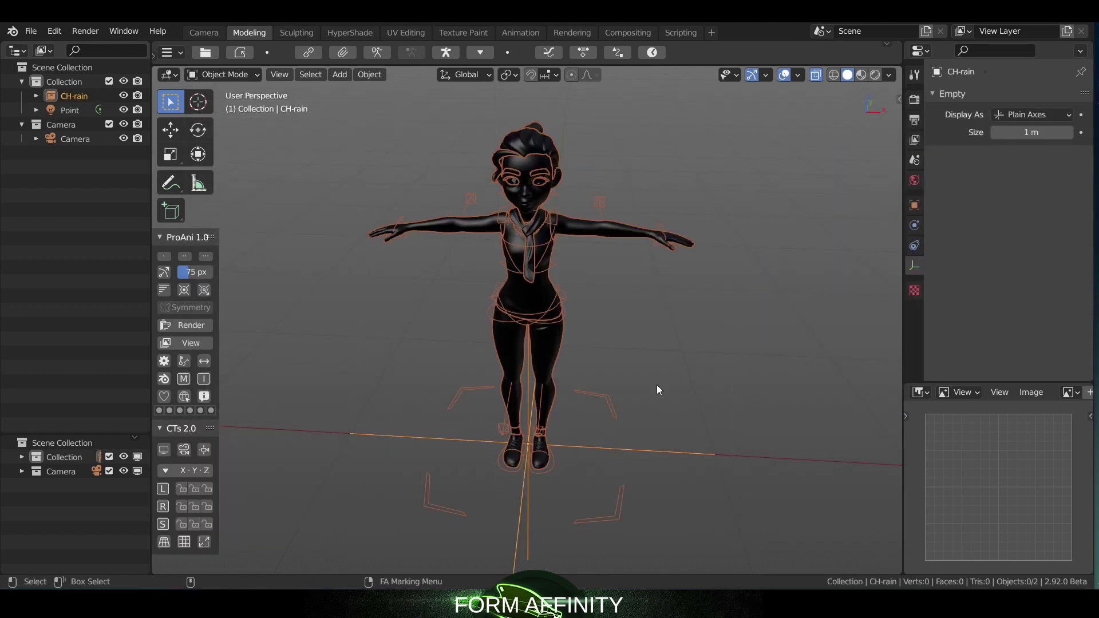
middle_drag(595, 279, 577, 311)
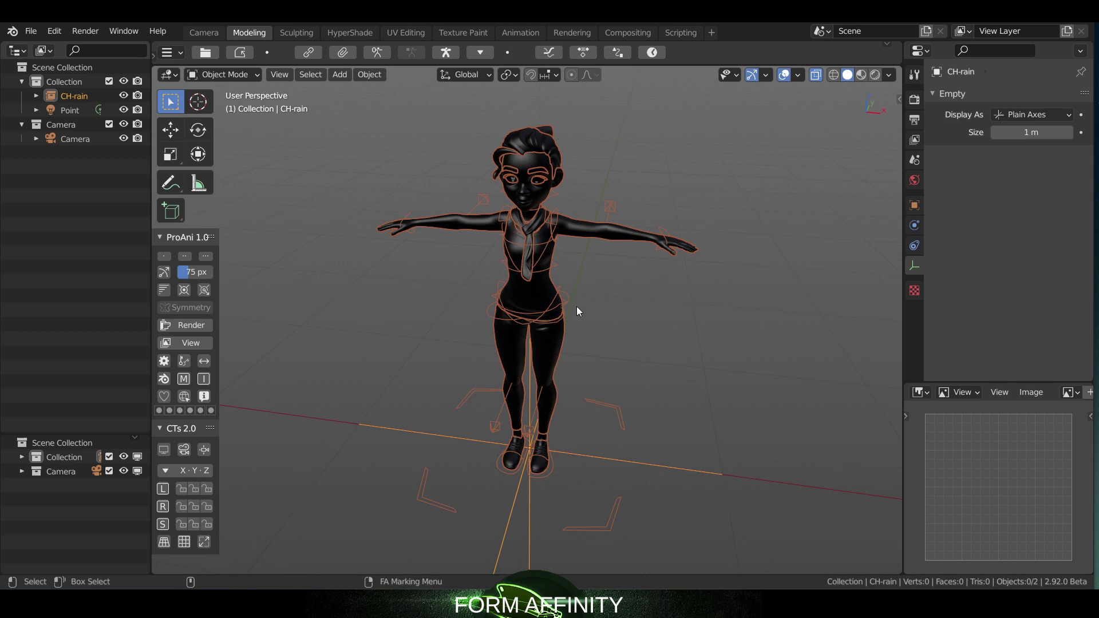
Select CH-rain and make a CH-rain_proxy rig from RIG-rain with the shelf proxy button.
click(566, 294)
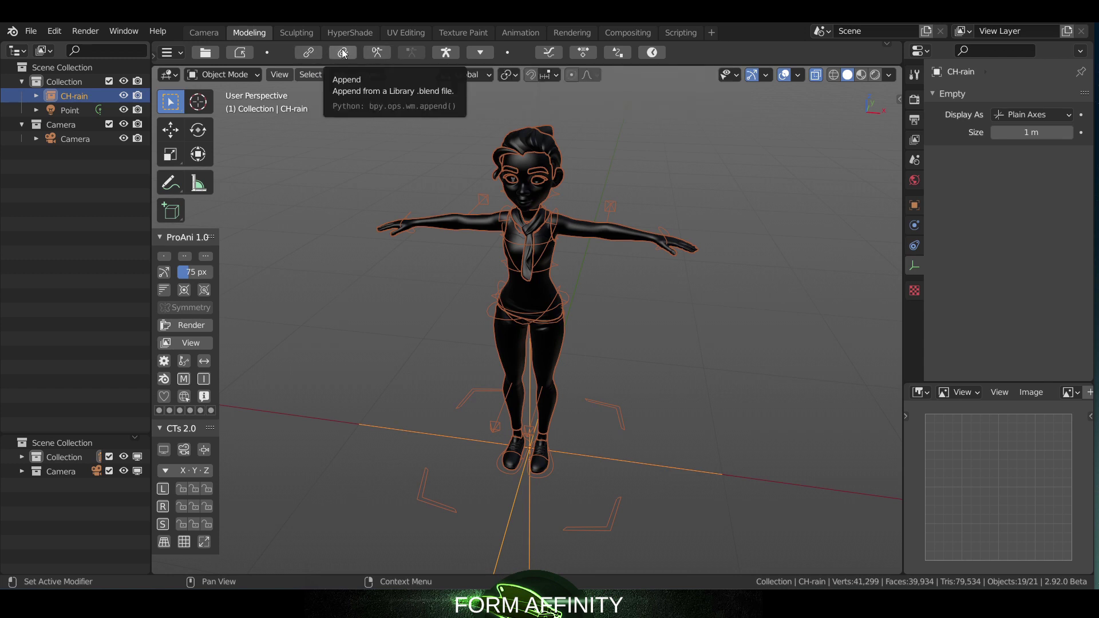
click(372, 54)
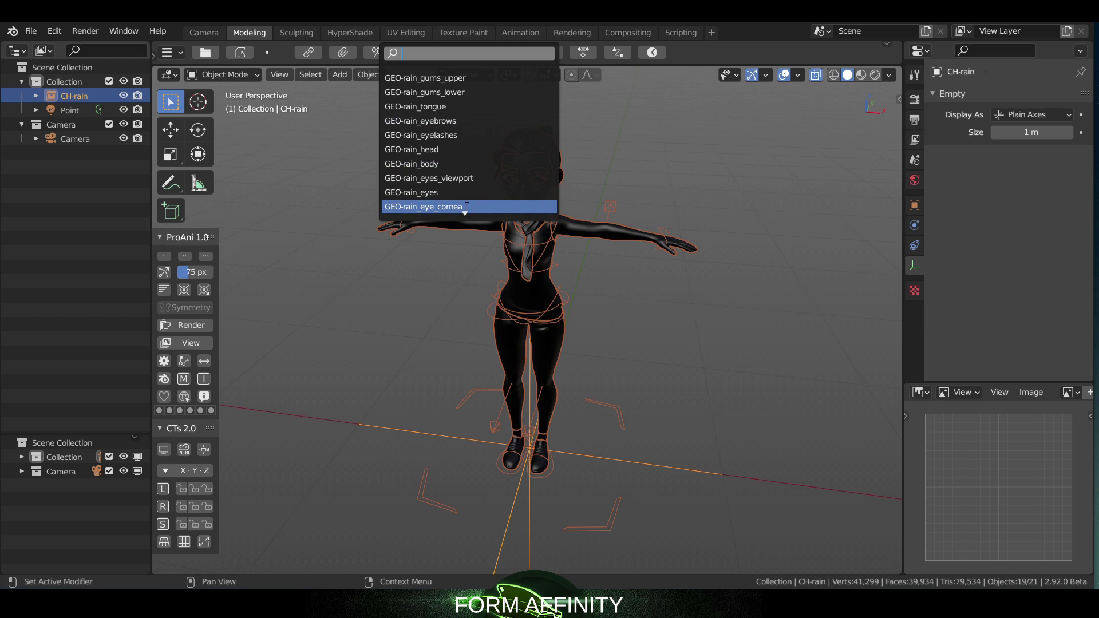
scroll(466, 207, down, 10)
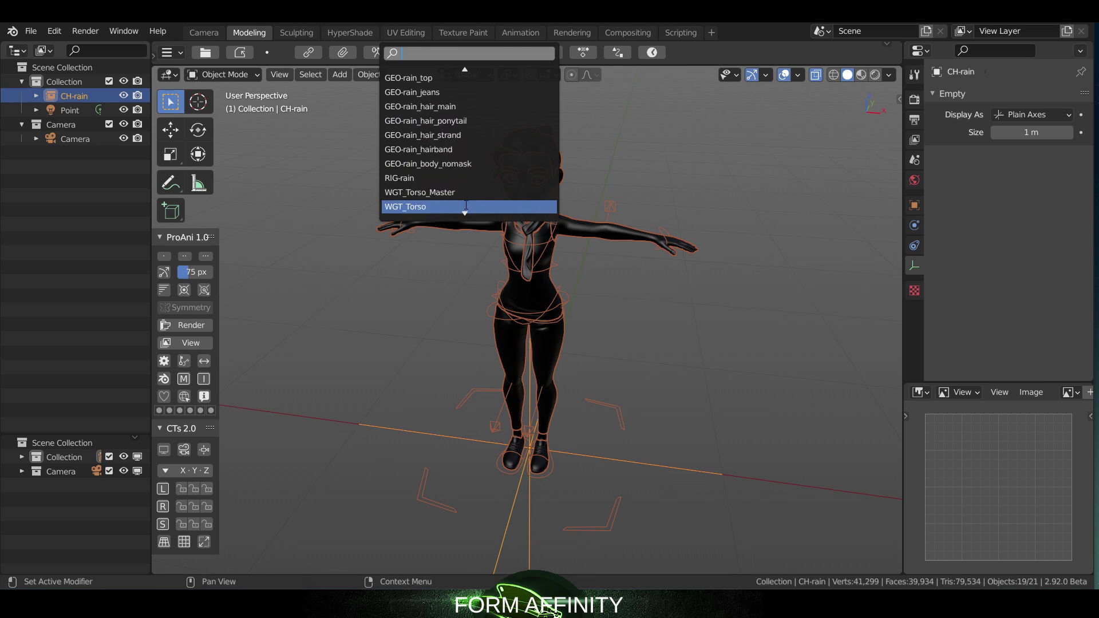
click(454, 178)
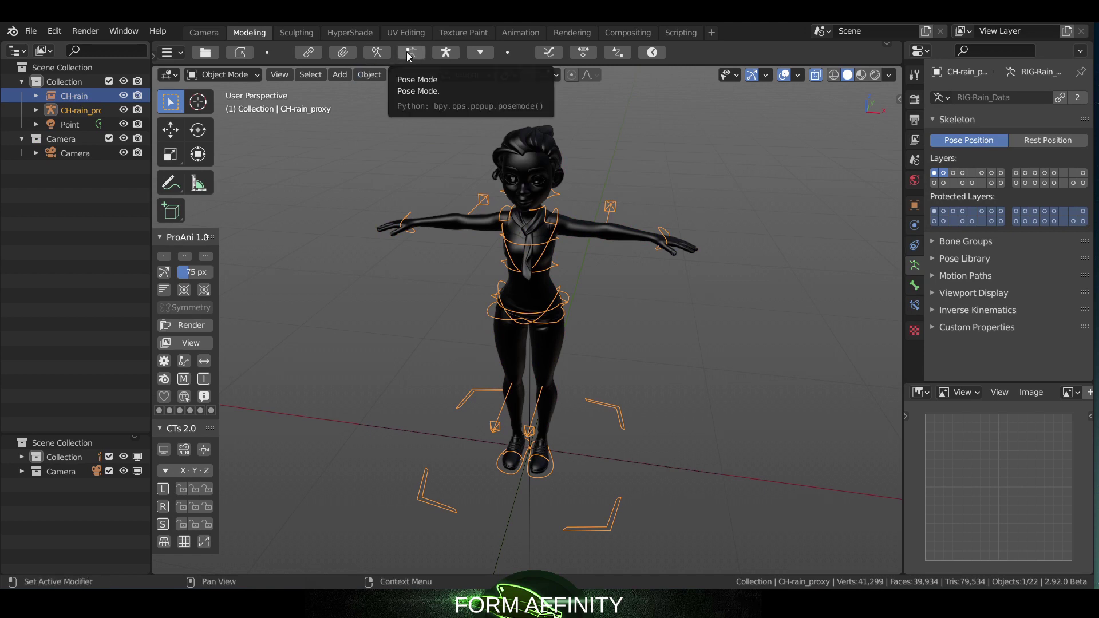
Switch the proxy rig to Pose Mode, grab the head bone, then return to box select.
click(410, 53)
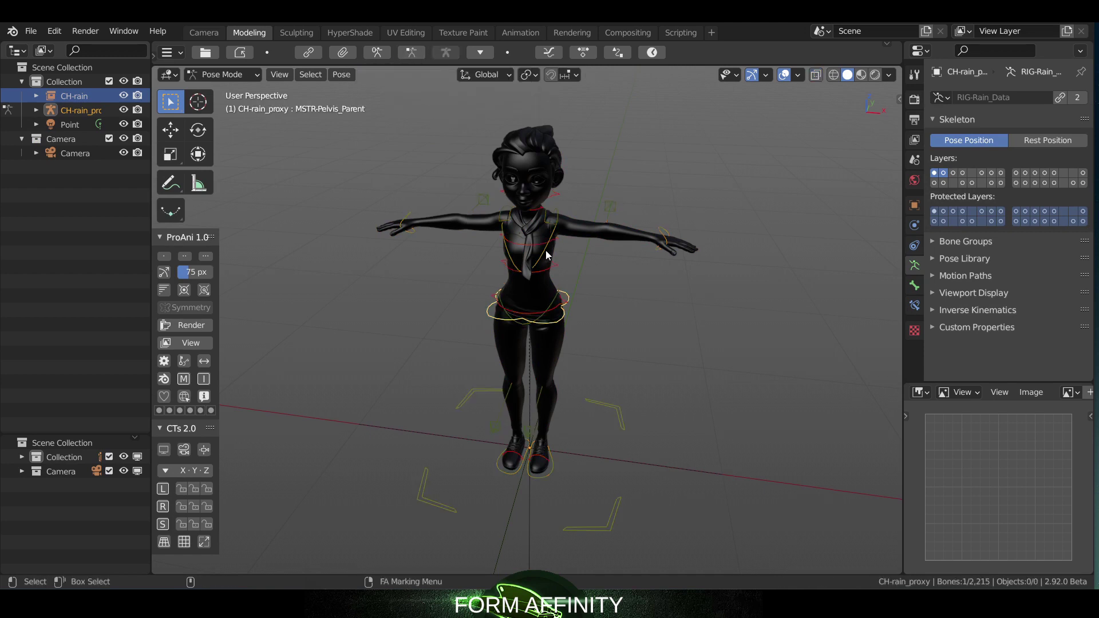
click(555, 201)
key(shift+space)
key(g)
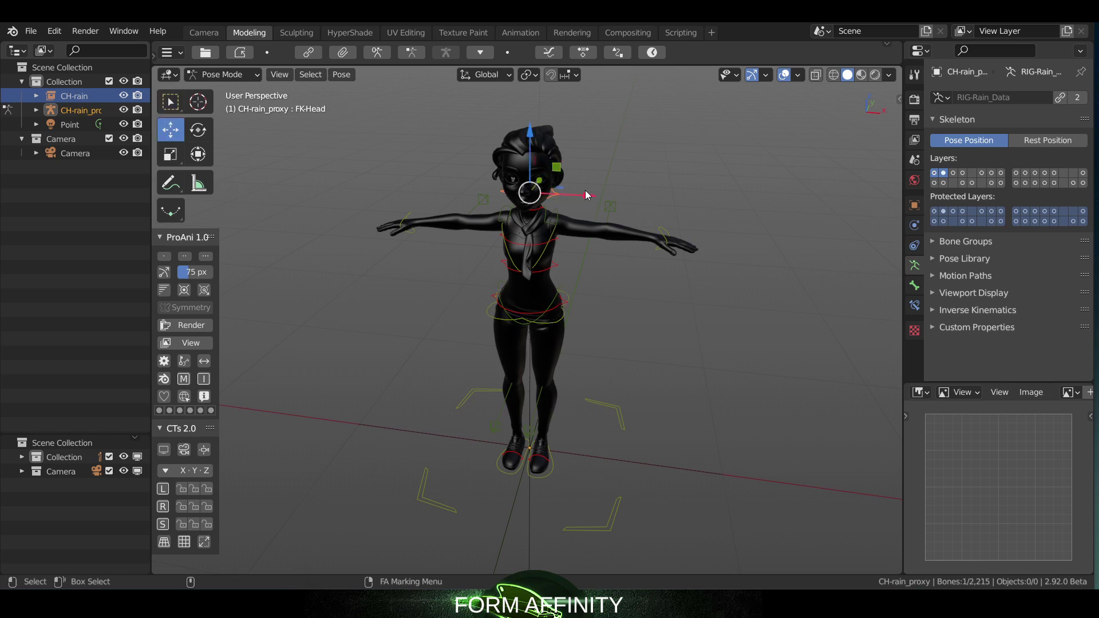
middle_drag(635, 139, 327, 60)
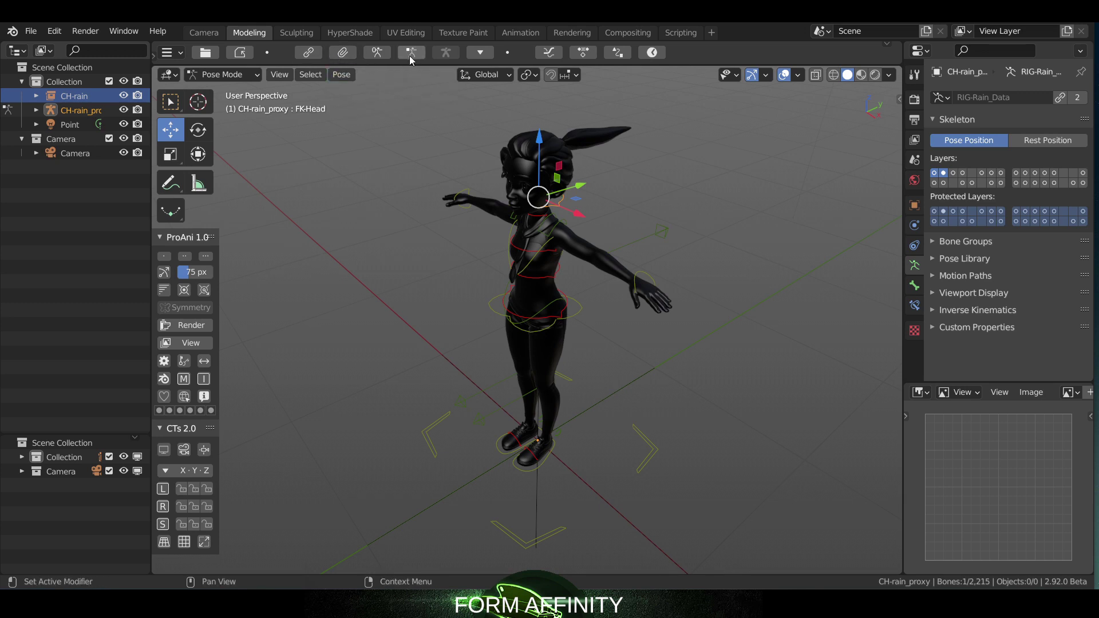
middle_drag(455, 142, 503, 134)
key(w)
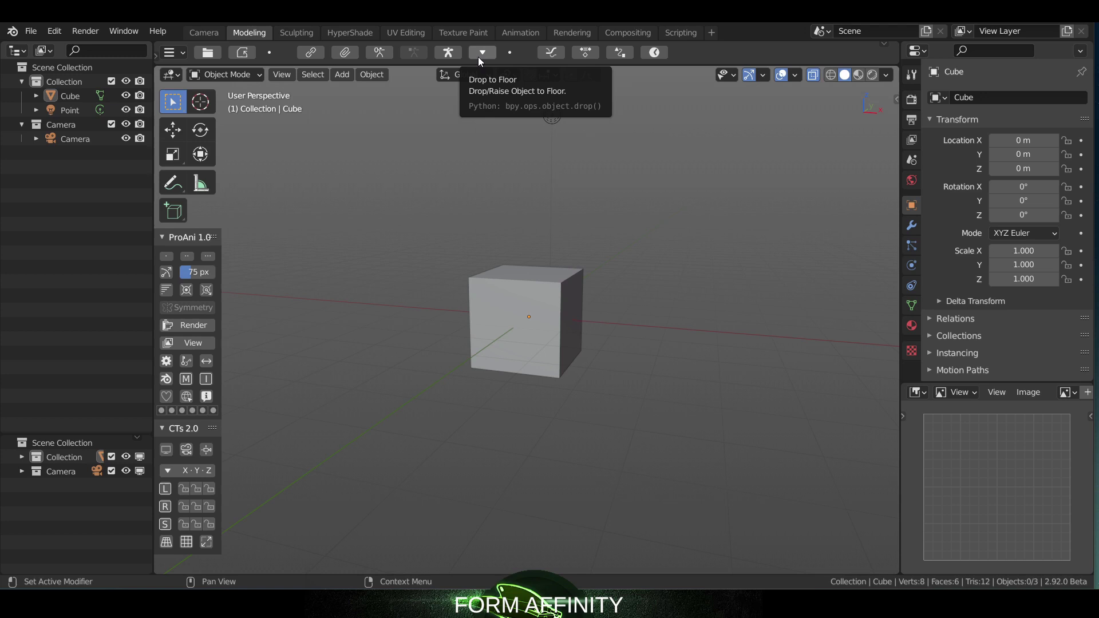
Select the cube and drop it to the floor with Drop to Floor.
click(491, 283)
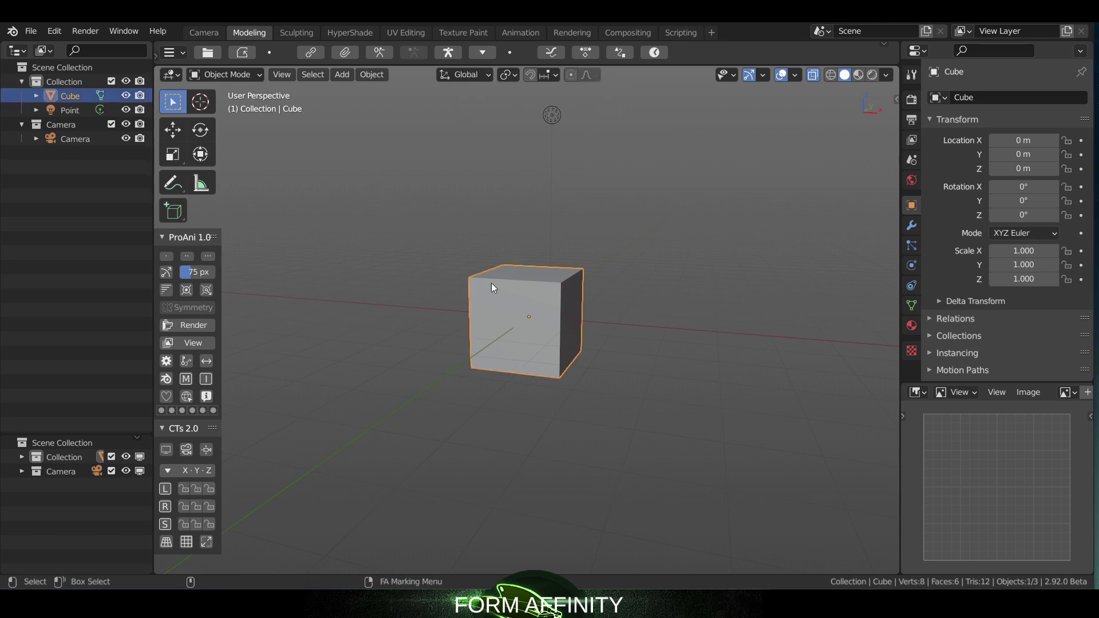
click(479, 56)
middle_drag(543, 253, 523, 275)
scroll(567, 234, down, 4)
Raise the cube to Z 8.3584 m, then undo back to Z 1 m.
key(shift+space)
key(g)
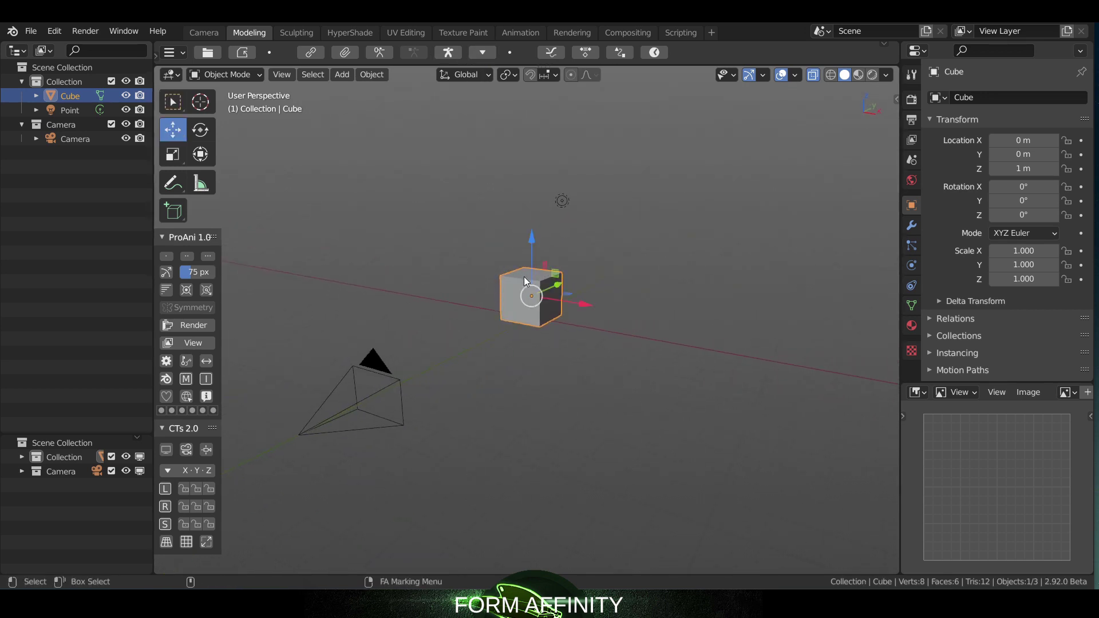
drag(532, 246, 516, 91)
middle_drag(468, 184, 550, 172)
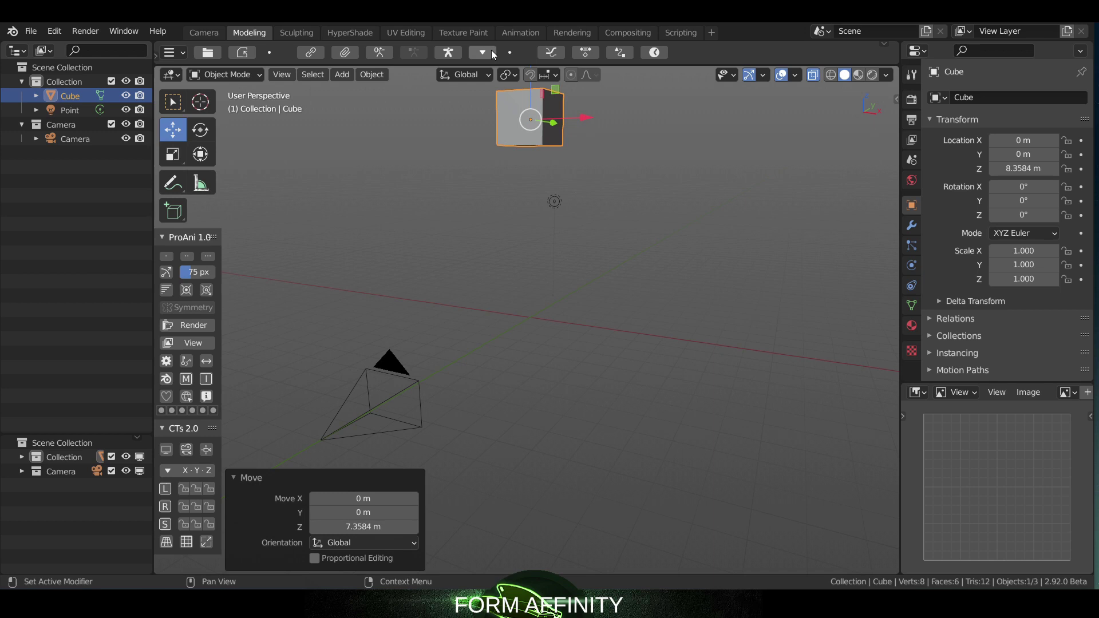
key(ctrl+z)
Orbit around the cube, then select the CH-rain_proxy rig at the character's feet.
middle_drag(478, 121, 521, 204)
key(w)
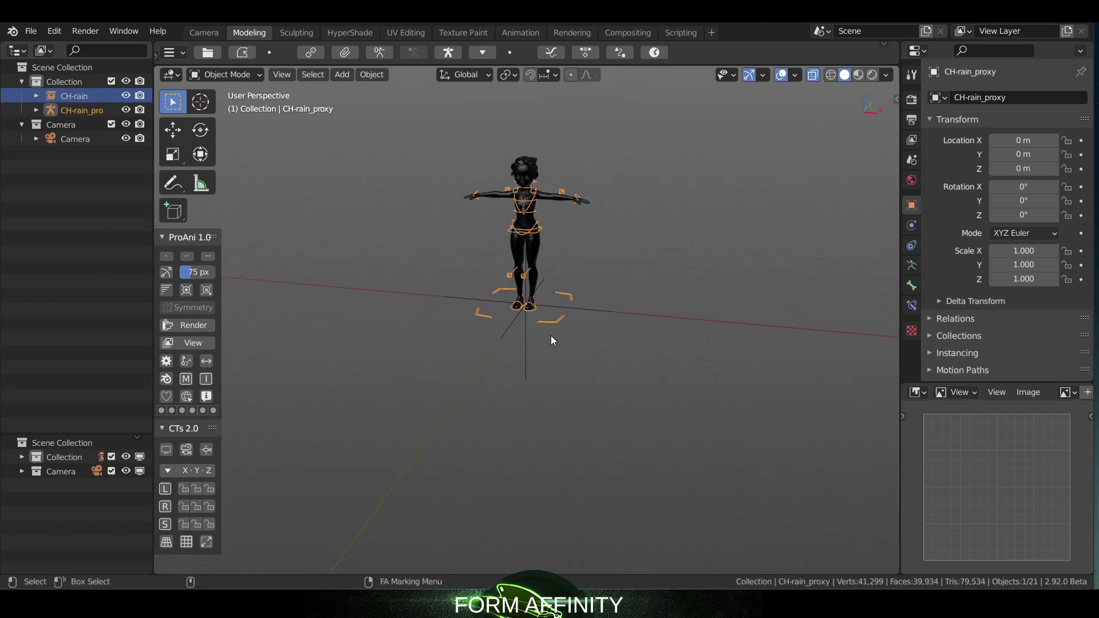
click(565, 300)
click(572, 304)
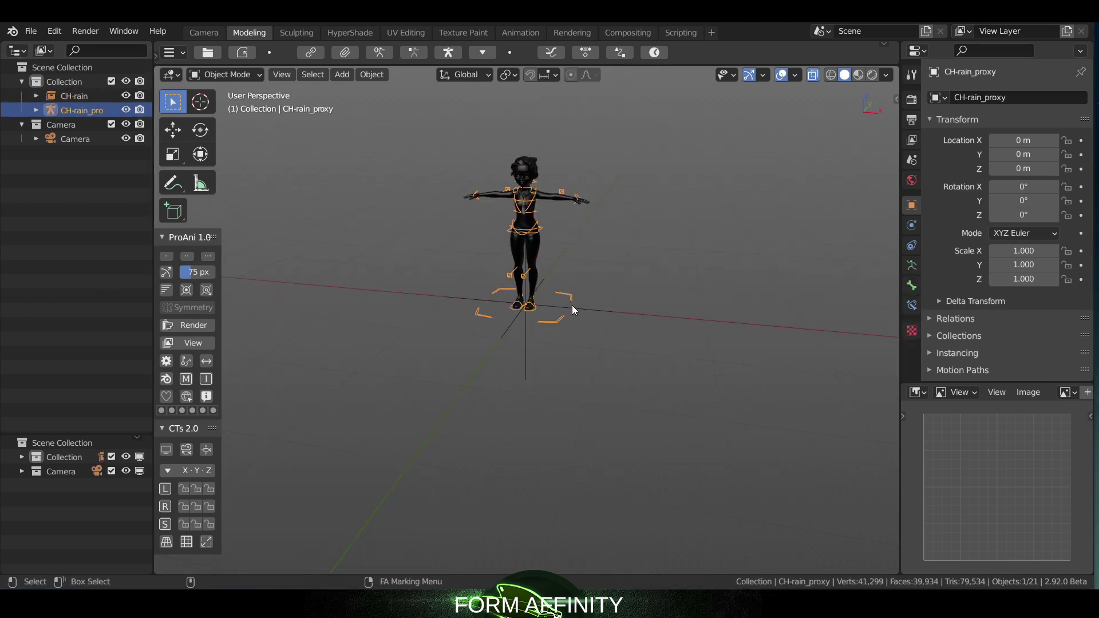
Lower the CH-rain_proxy rig to Z -0.42198 m, then drop it back to the floor.
middle_drag(572, 304, 601, 270)
key(w)
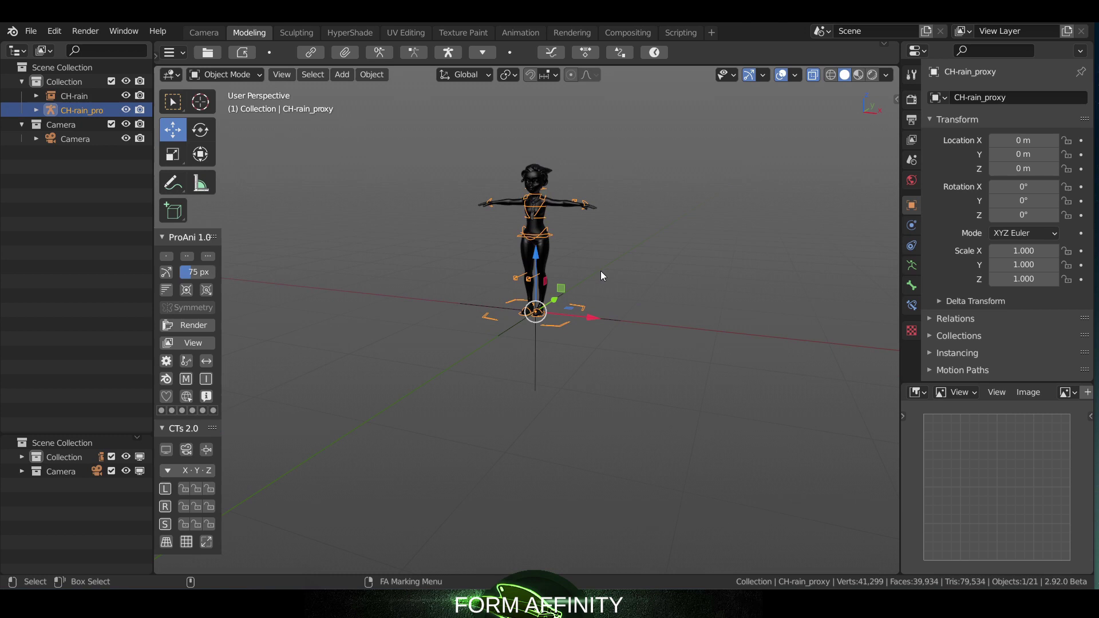
drag(537, 250, 539, 286)
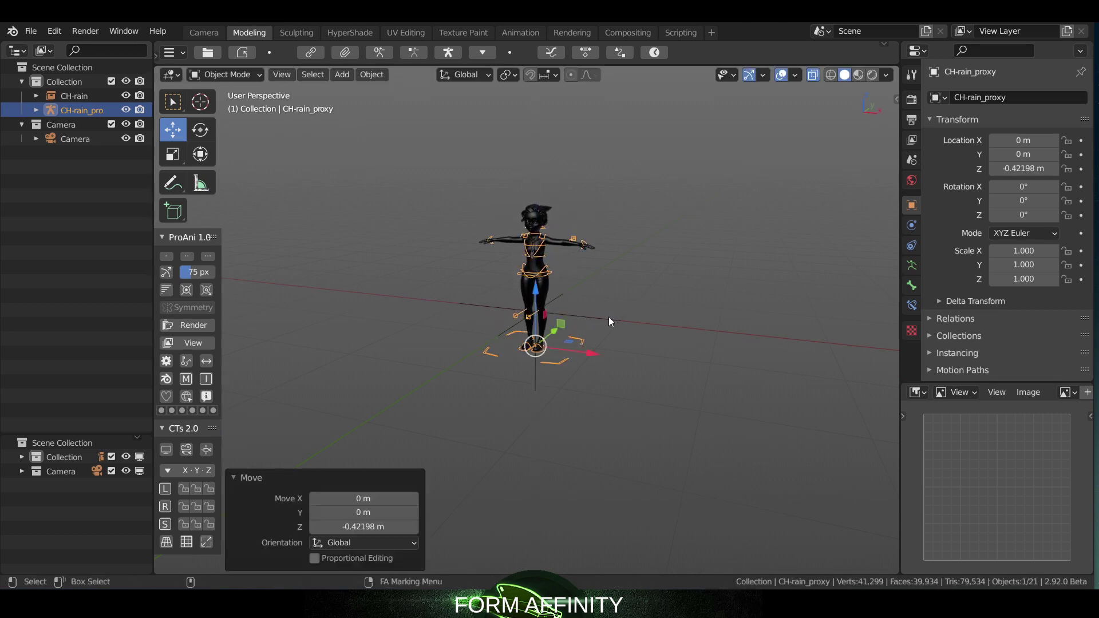
middle_drag(610, 317, 607, 249)
key(q)
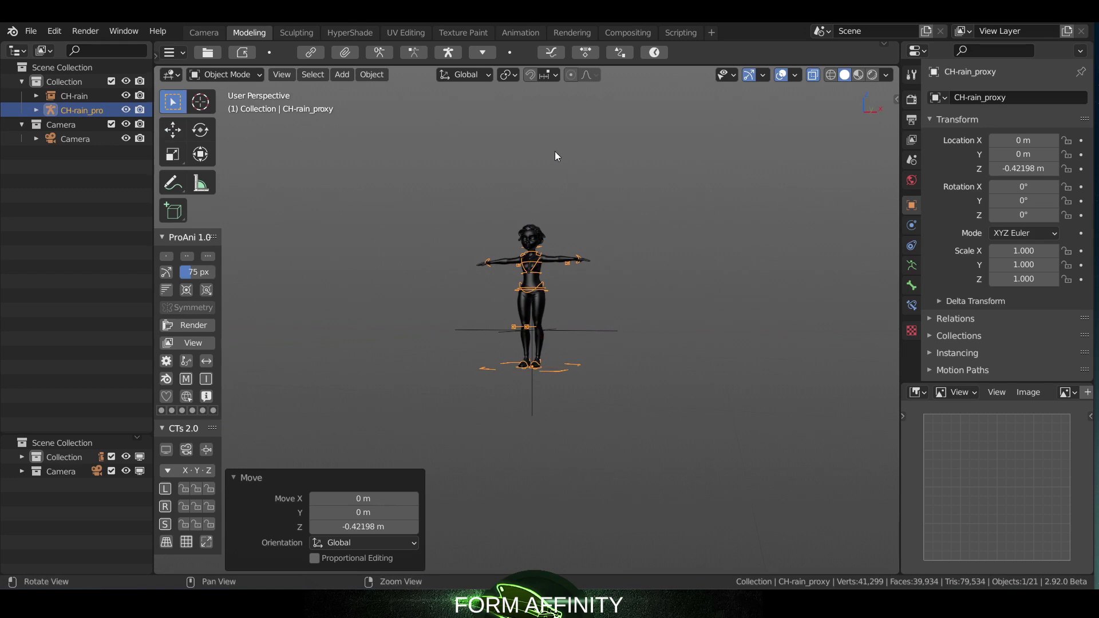
middle_drag(555, 151, 512, 149)
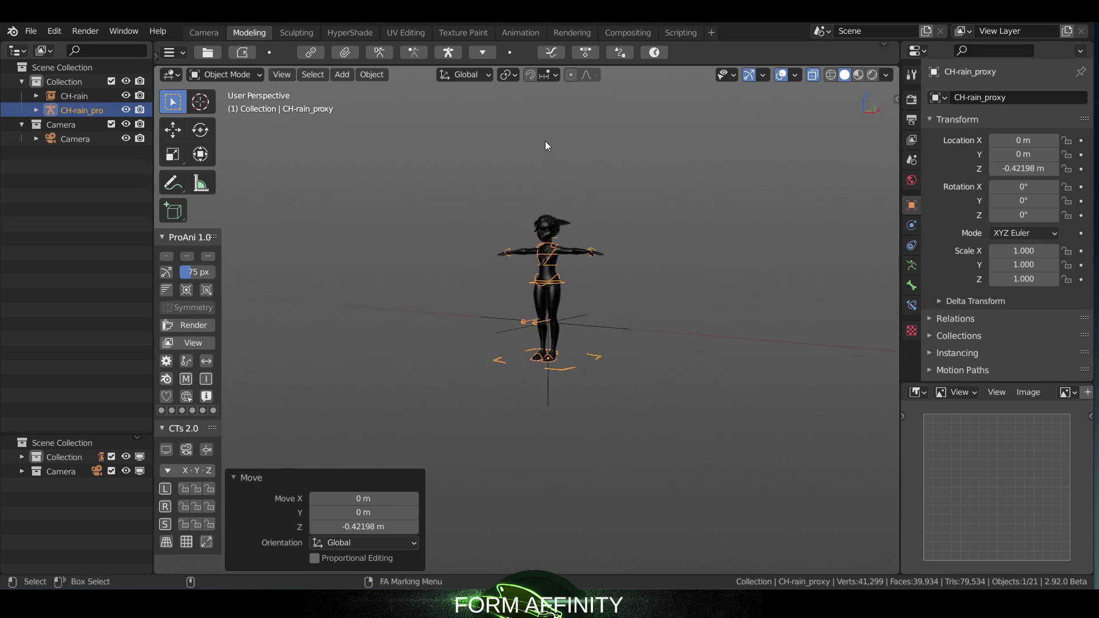
click(482, 54)
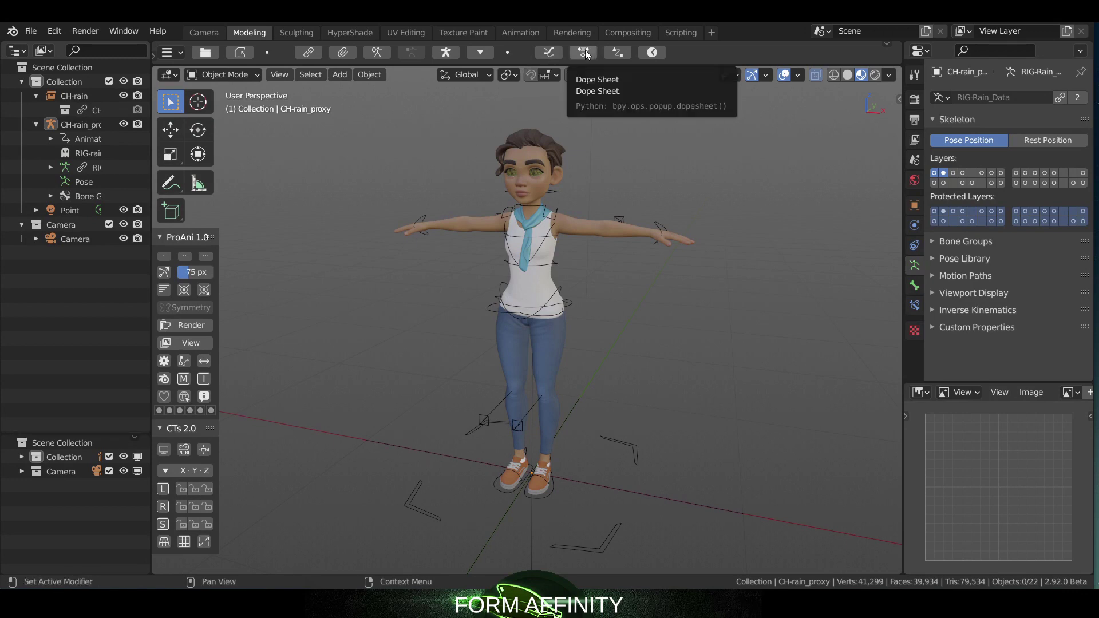
click(617, 50)
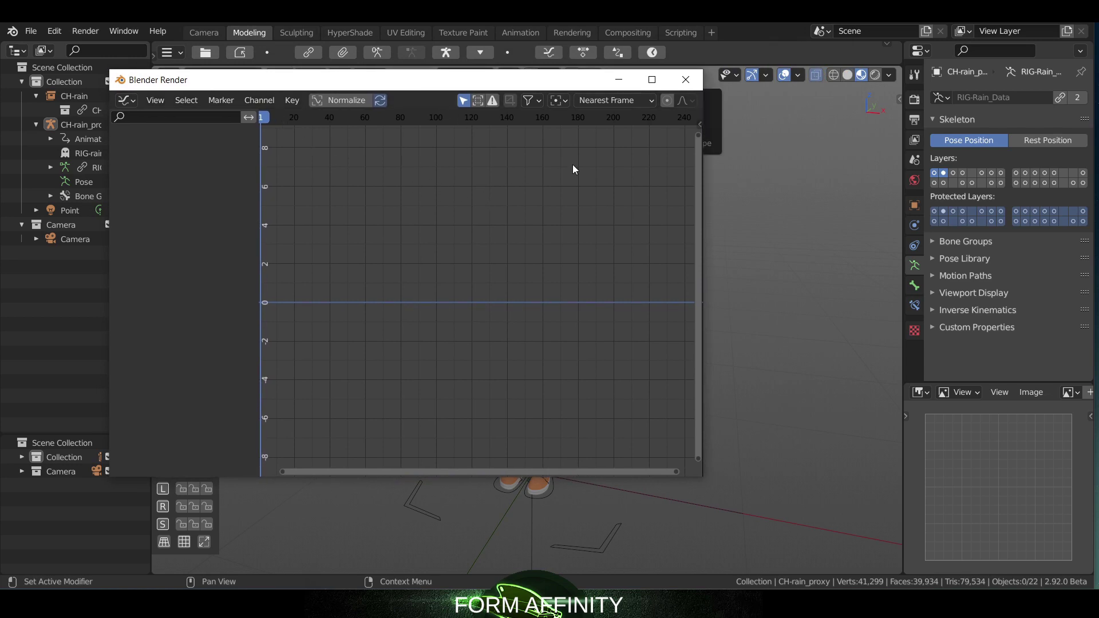
click(685, 79)
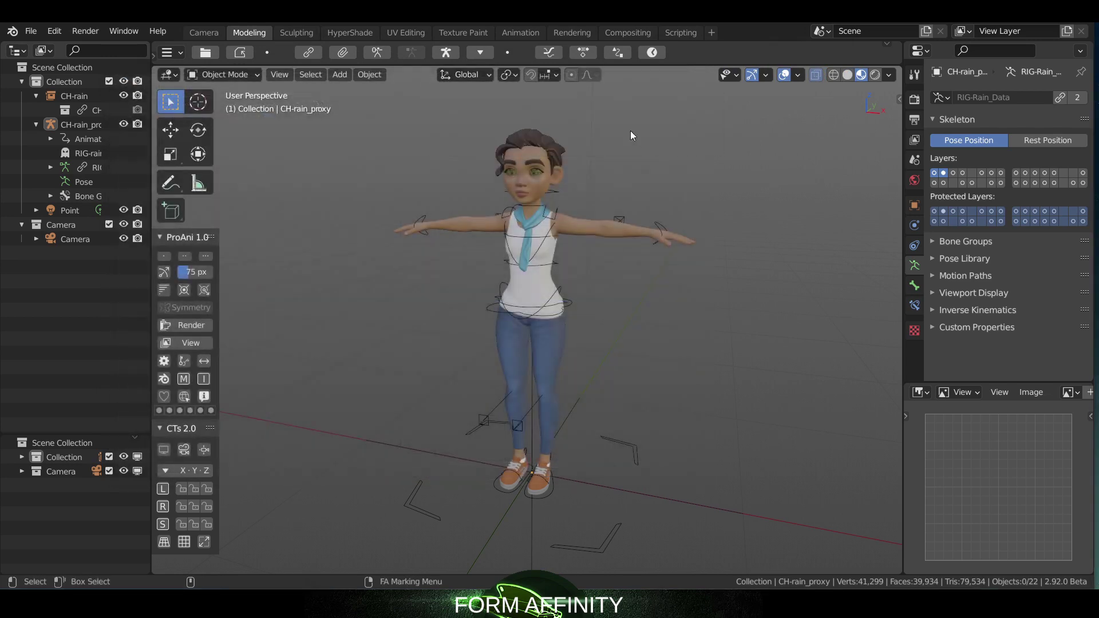
click(583, 51)
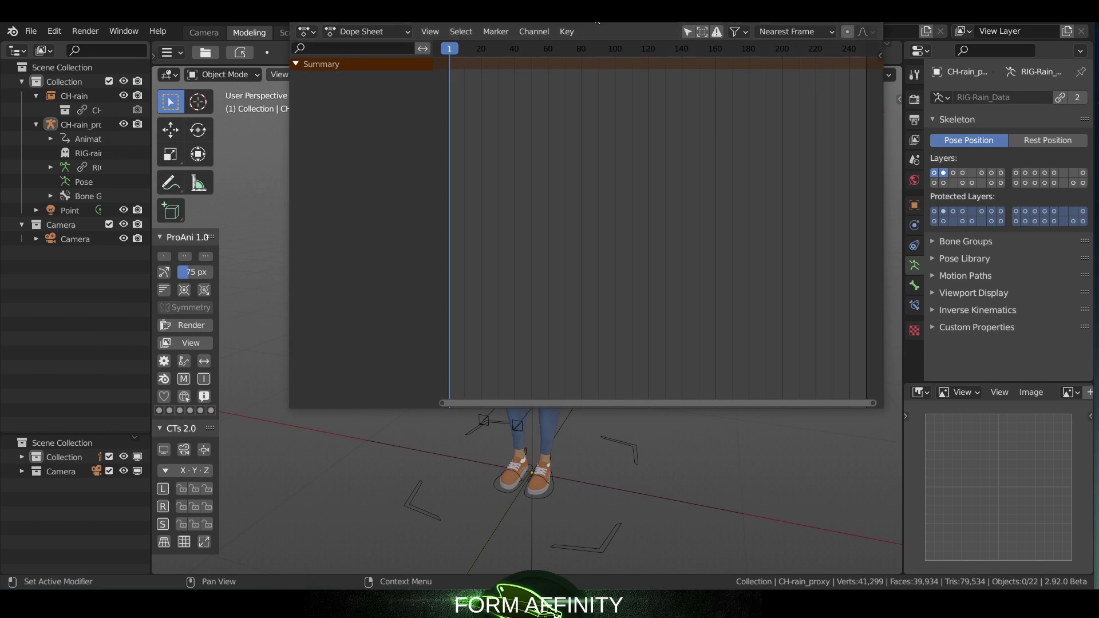
click(250, 105)
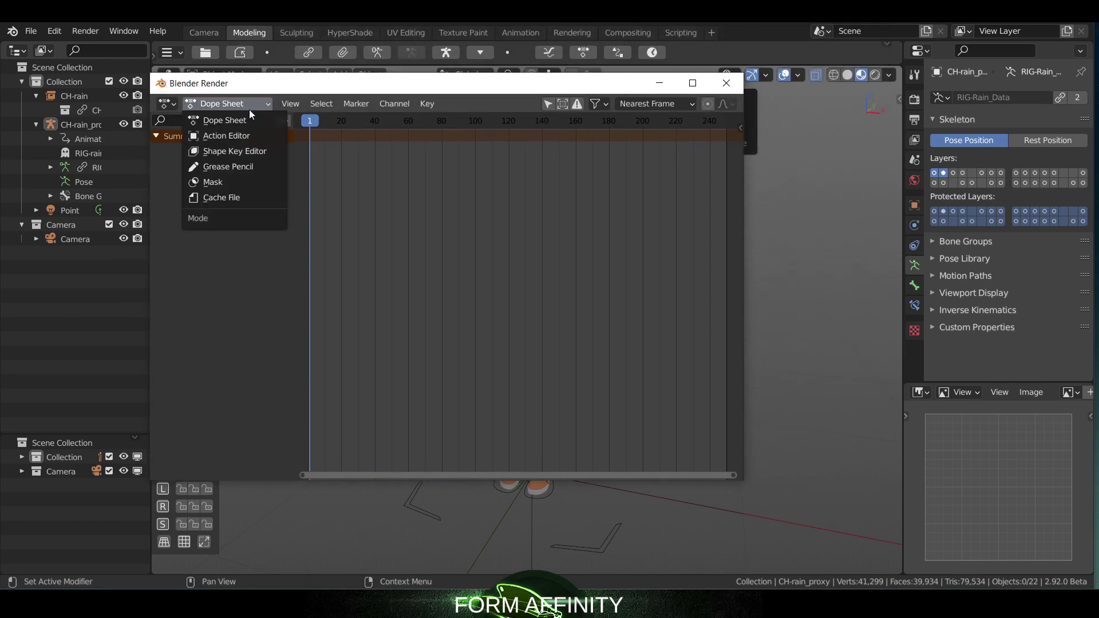
click(248, 102)
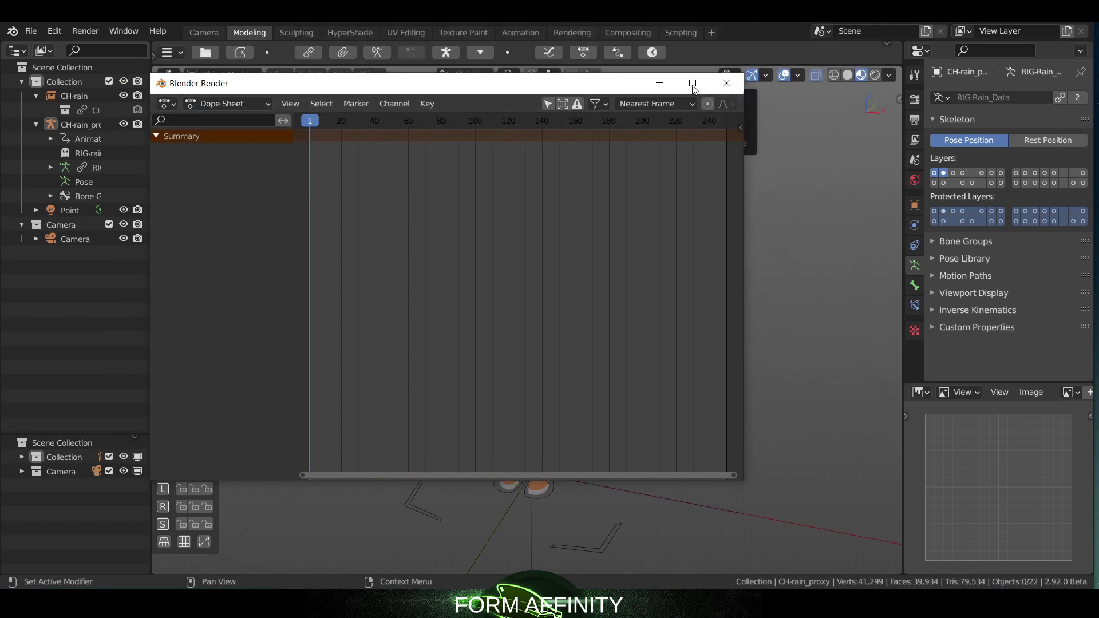
click(727, 83)
click(618, 52)
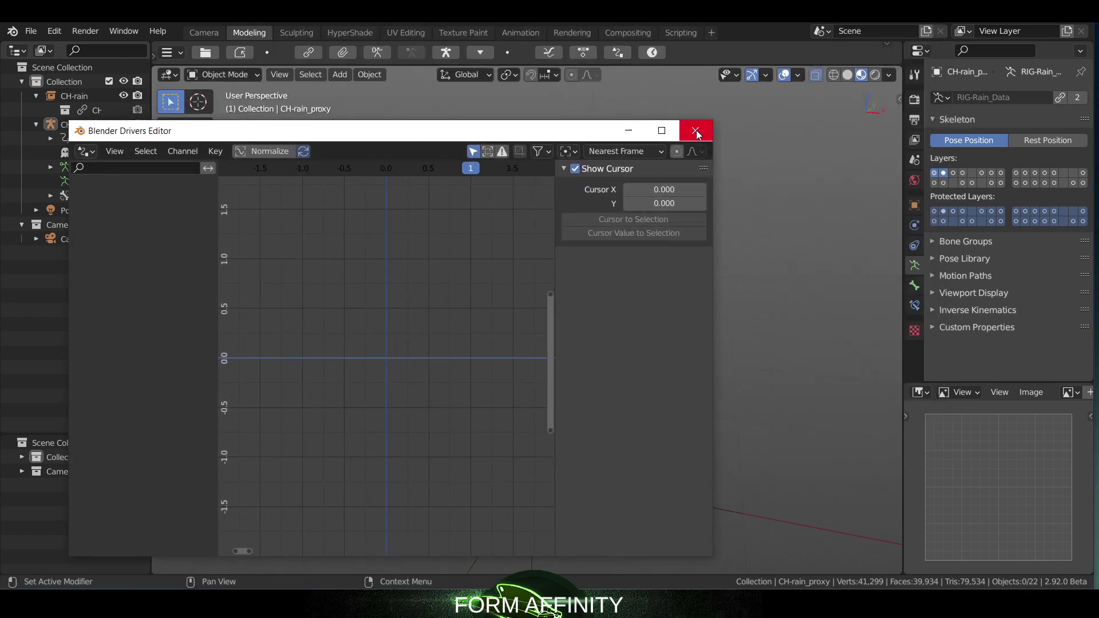
click(696, 130)
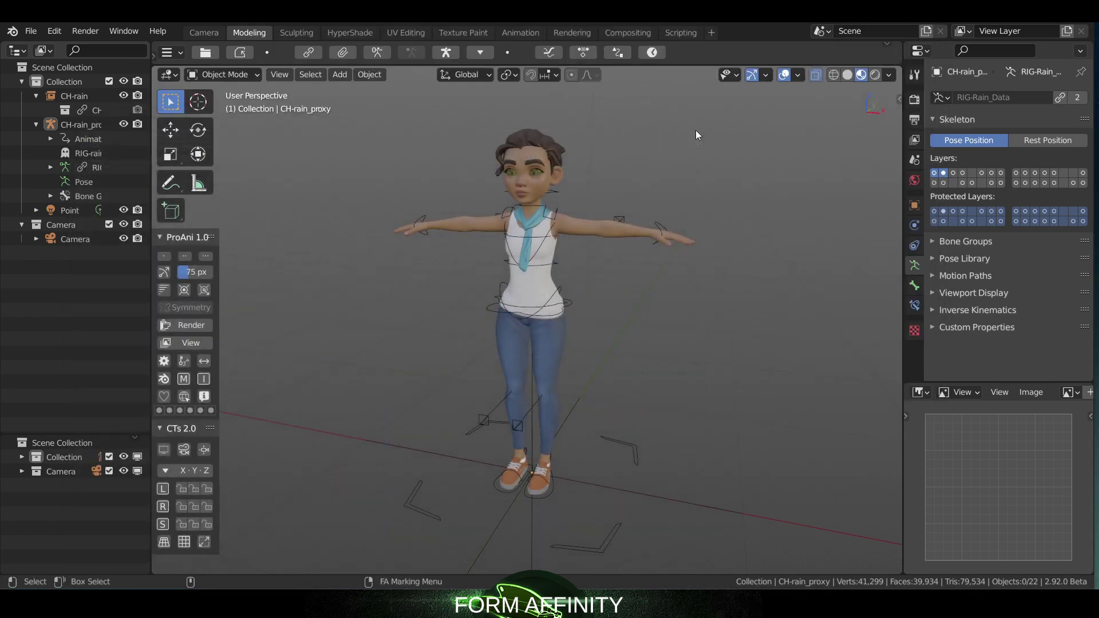
Split off a timeline, join it back into the 3D viewport, then add a timeline again.
click(651, 52)
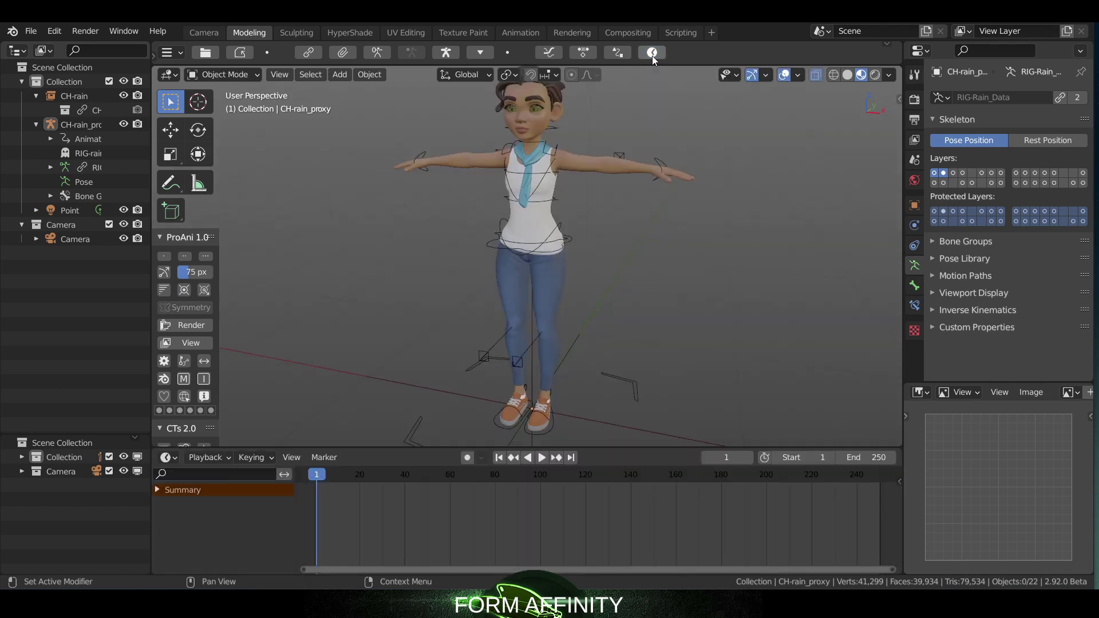
right_click(439, 449)
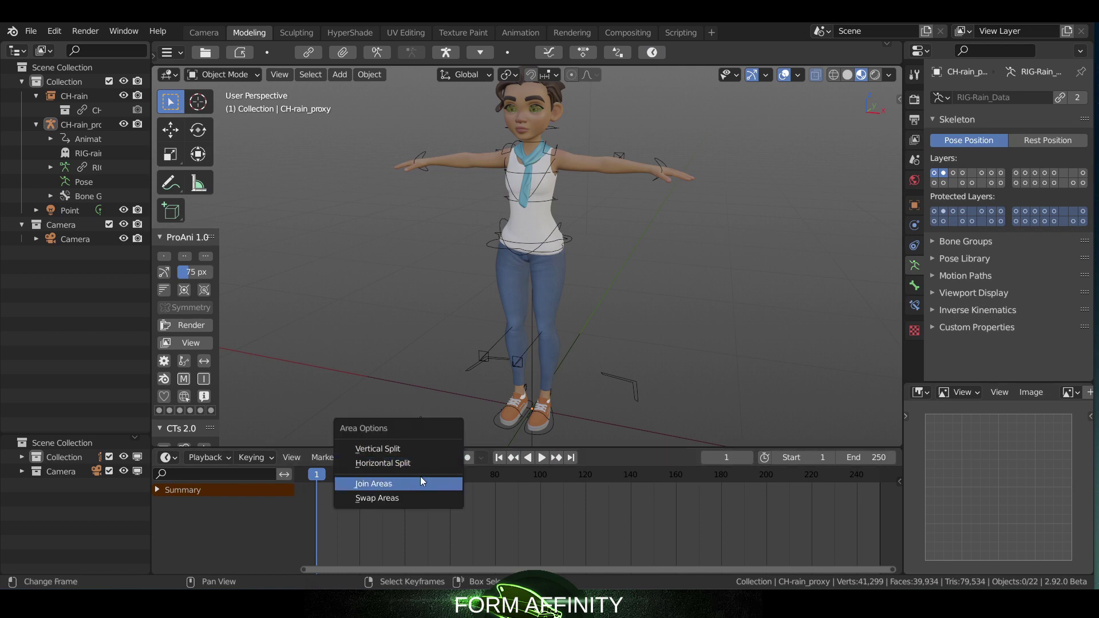
click(373, 483)
click(449, 493)
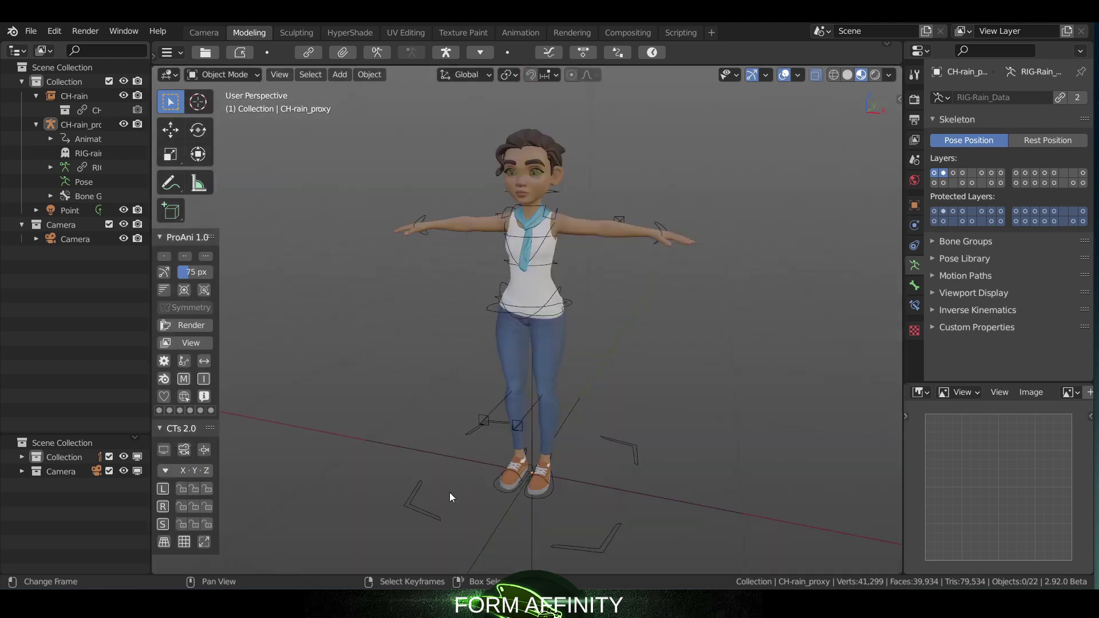
click(653, 50)
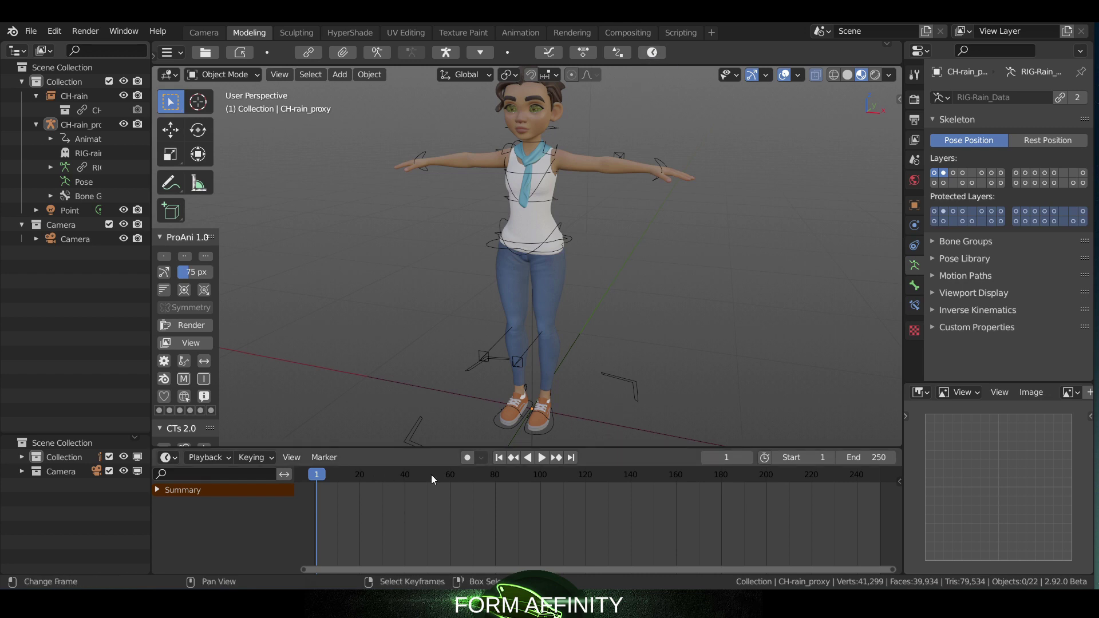
drag(590, 449, 590, 573)
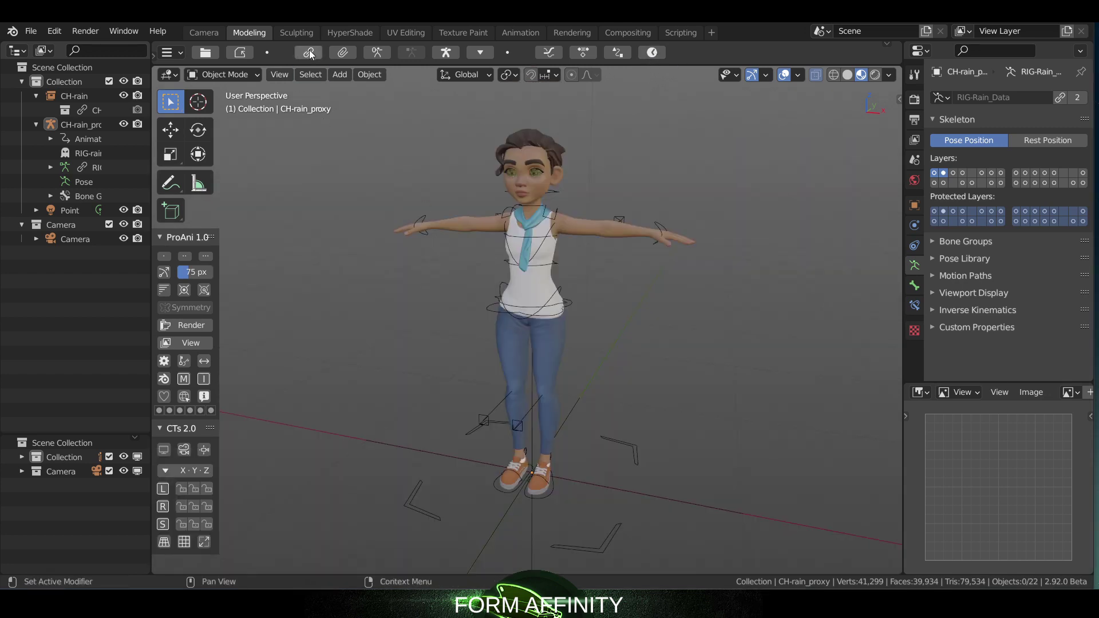
click(530, 34)
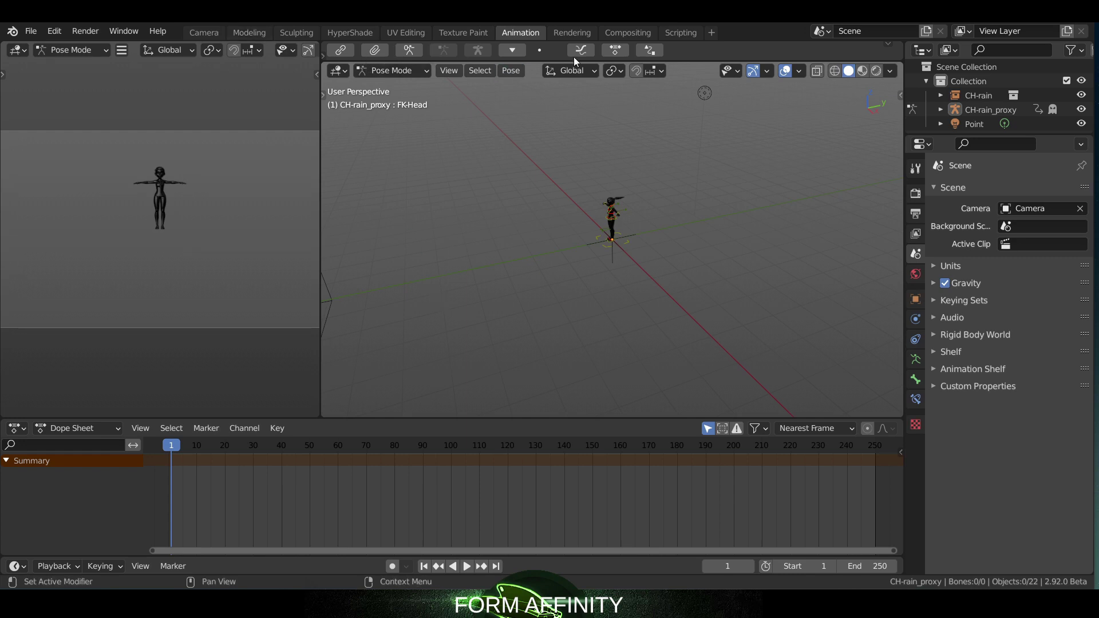
click(258, 31)
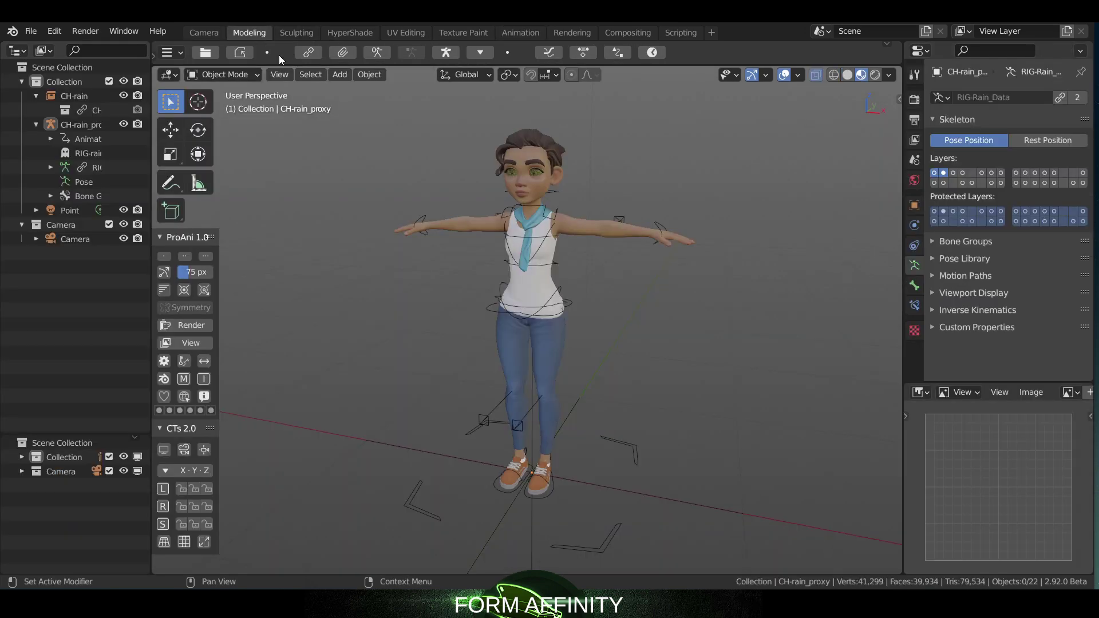
Open a Dope Sheet below the viewport from the FA Animation pie menu.
shift+right_click(405, 182)
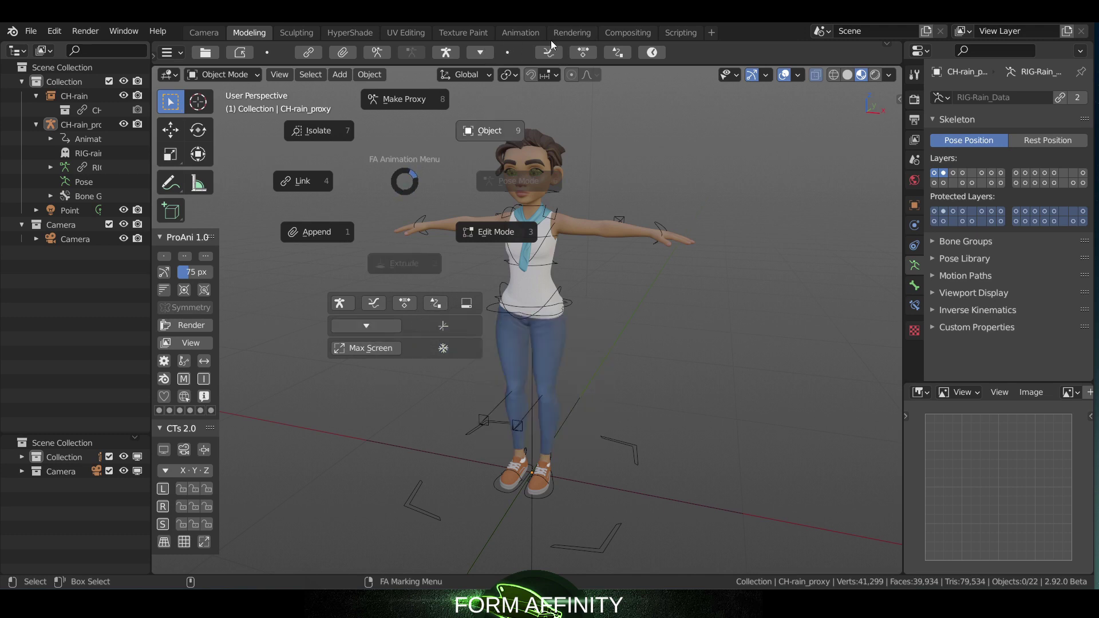
mouse_move(436, 332)
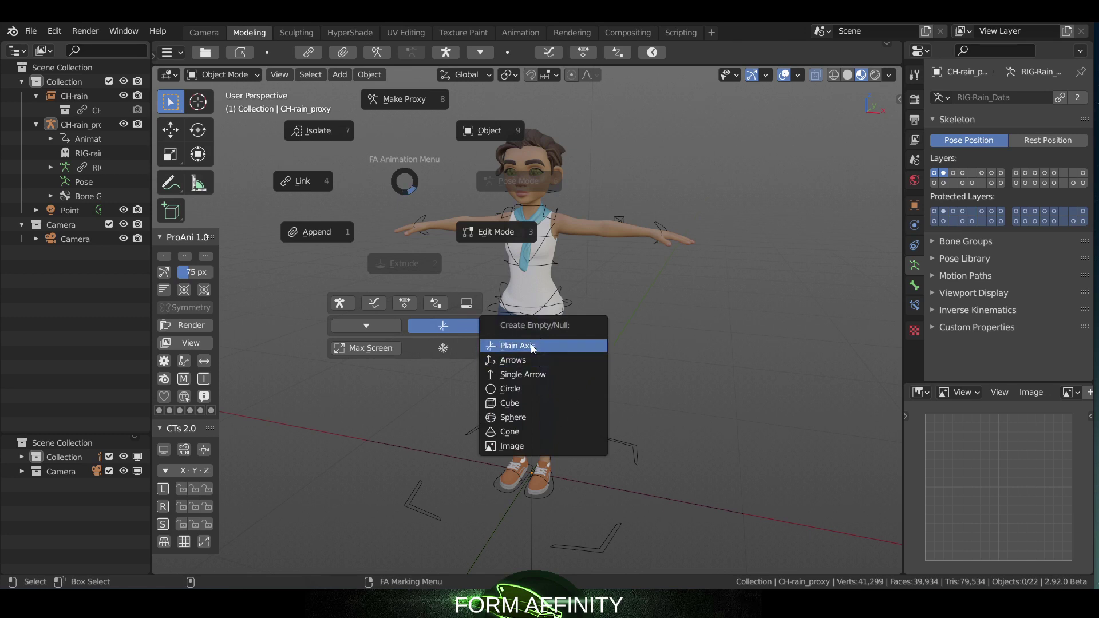
mouse_move(452, 355)
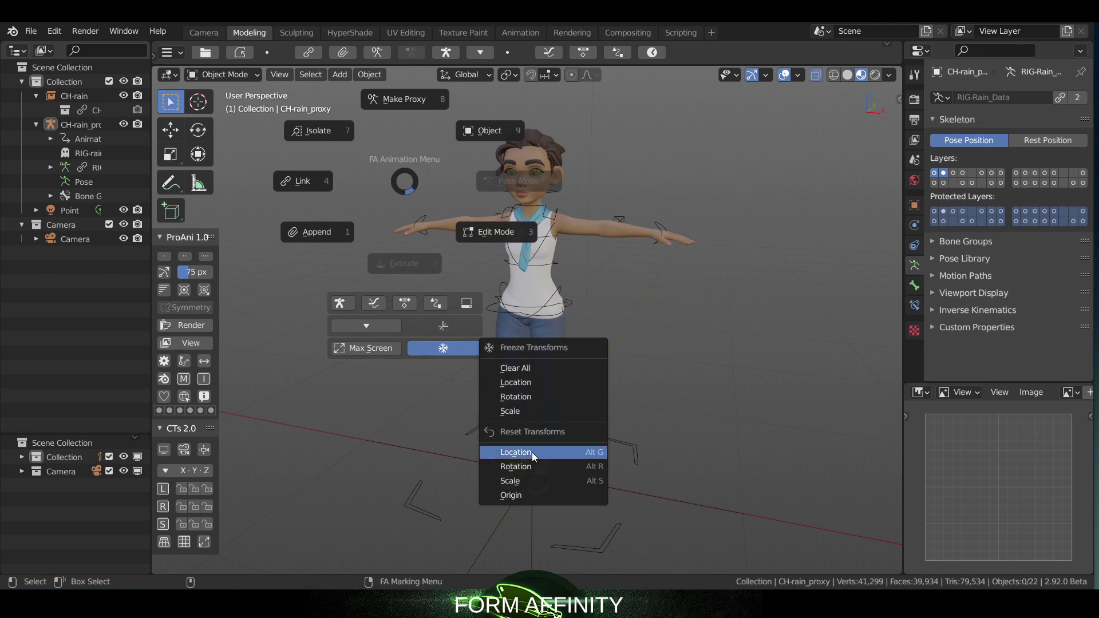
mouse_move(473, 308)
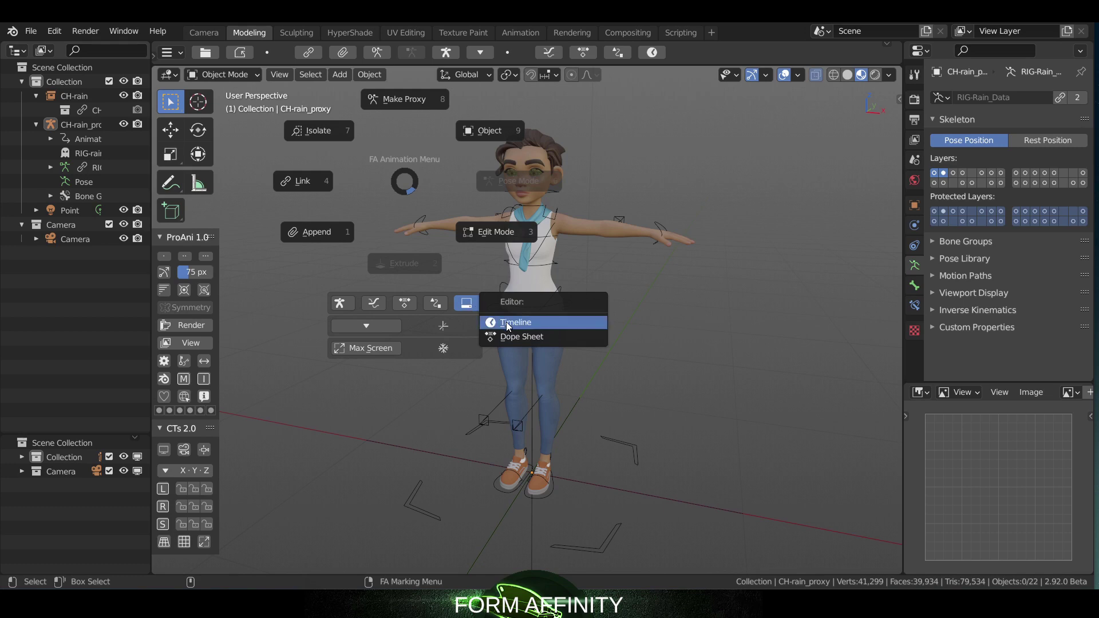
click(527, 338)
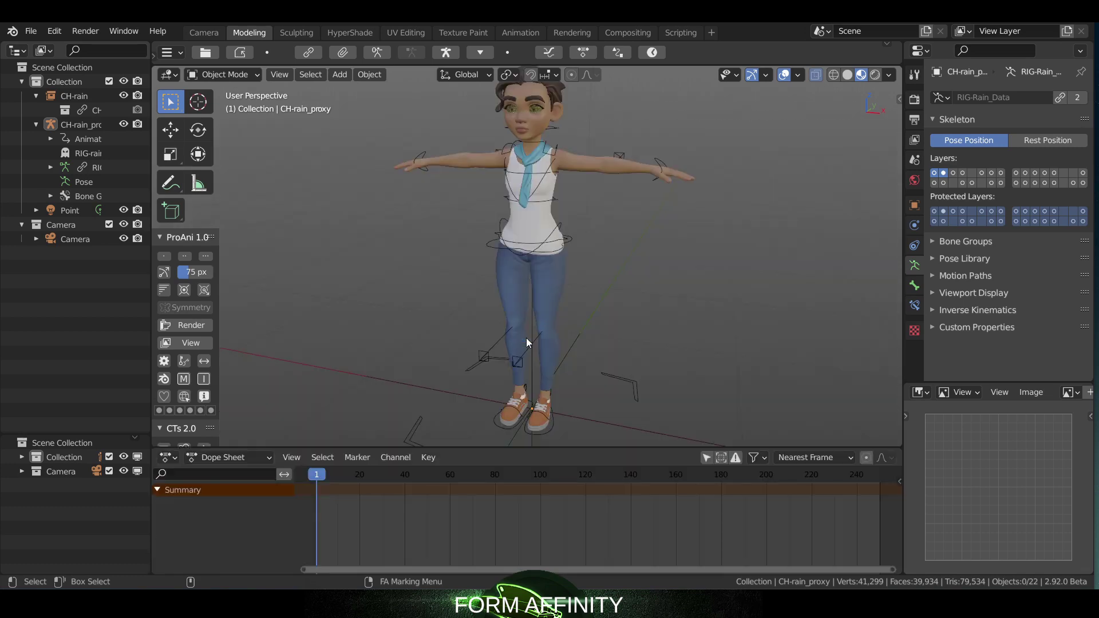
Switch the bottom editor to the Timeline from the pie menu.
right_click(442, 281)
mouse_move(513, 396)
click(533, 421)
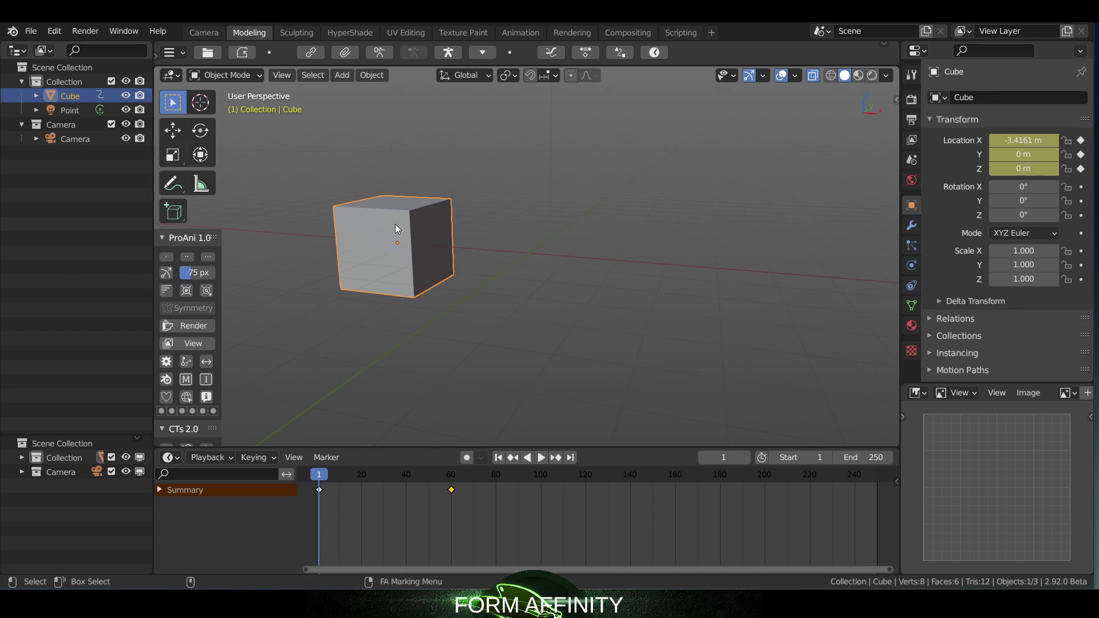
Move the playhead to frame 0, open a floating Graph Editor, and select keys on the red and zero-value curves.
mouse_move(319, 475)
mouse_down()
mouse_move(368, 475)
mouse_move(317, 475)
mouse_up()
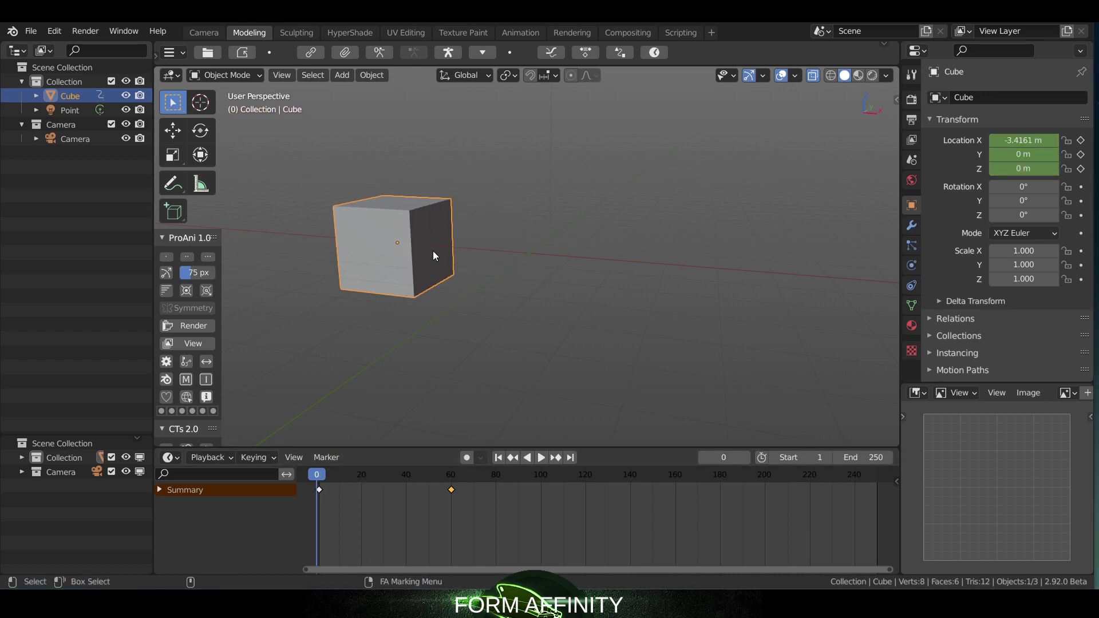
click(553, 56)
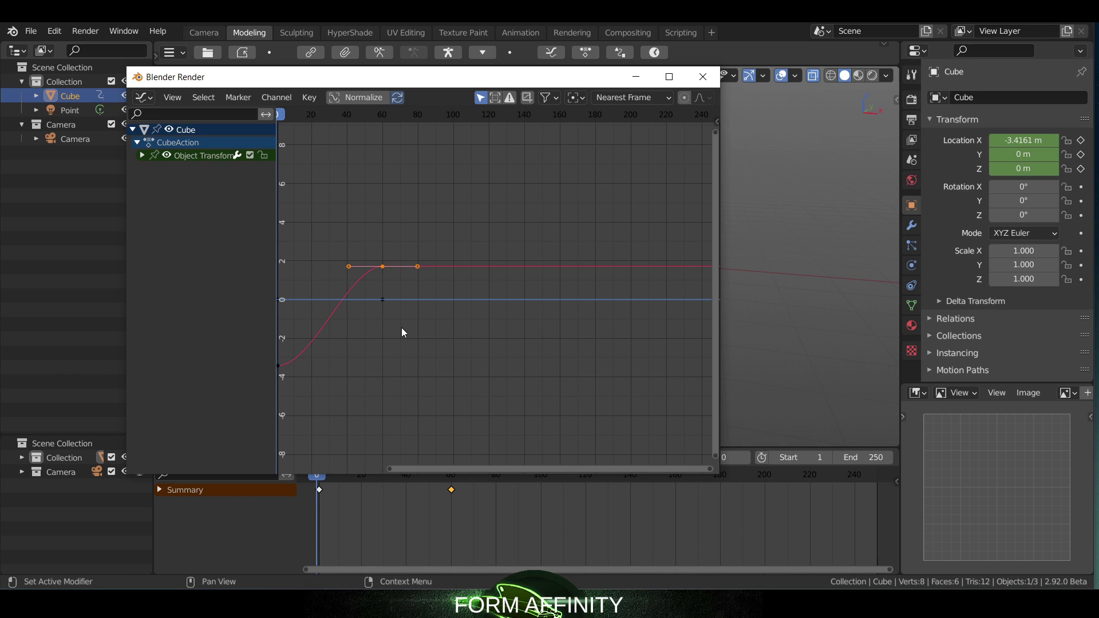
drag(394, 268, 355, 271)
click(384, 267)
click(384, 294)
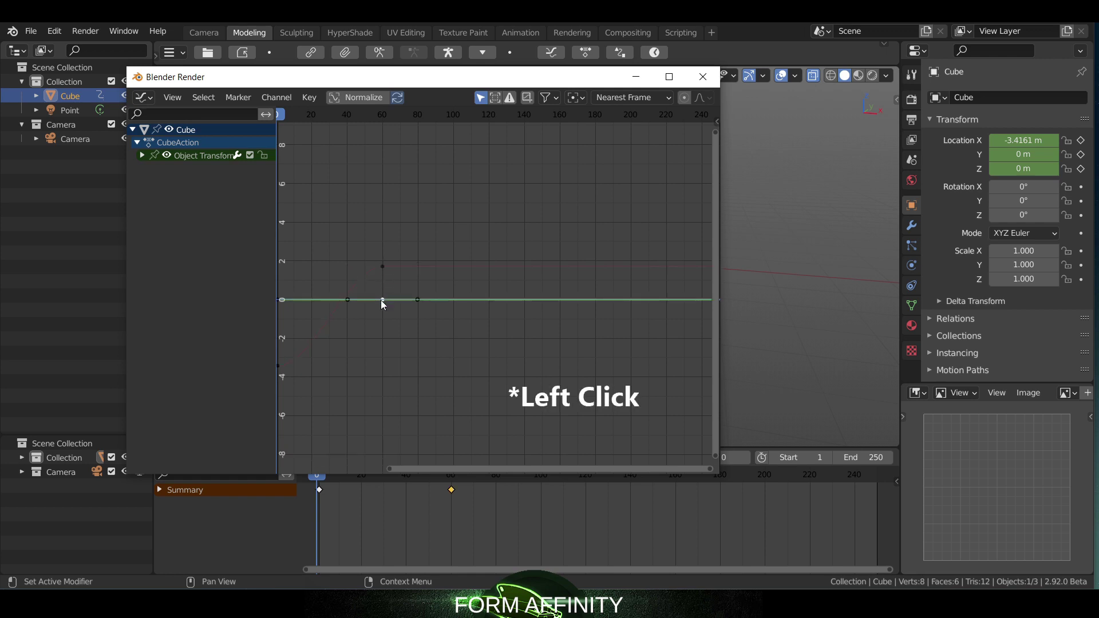
Nudge the zero-value keyframe slightly later and select the red curve's top keyframe.
key(g)
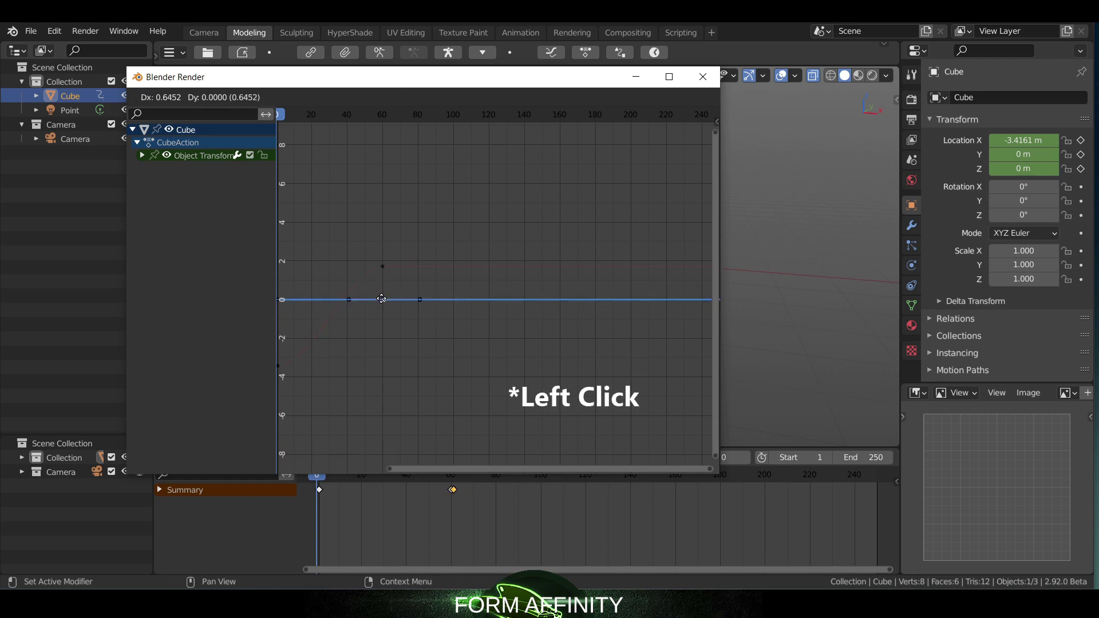
click(381, 299)
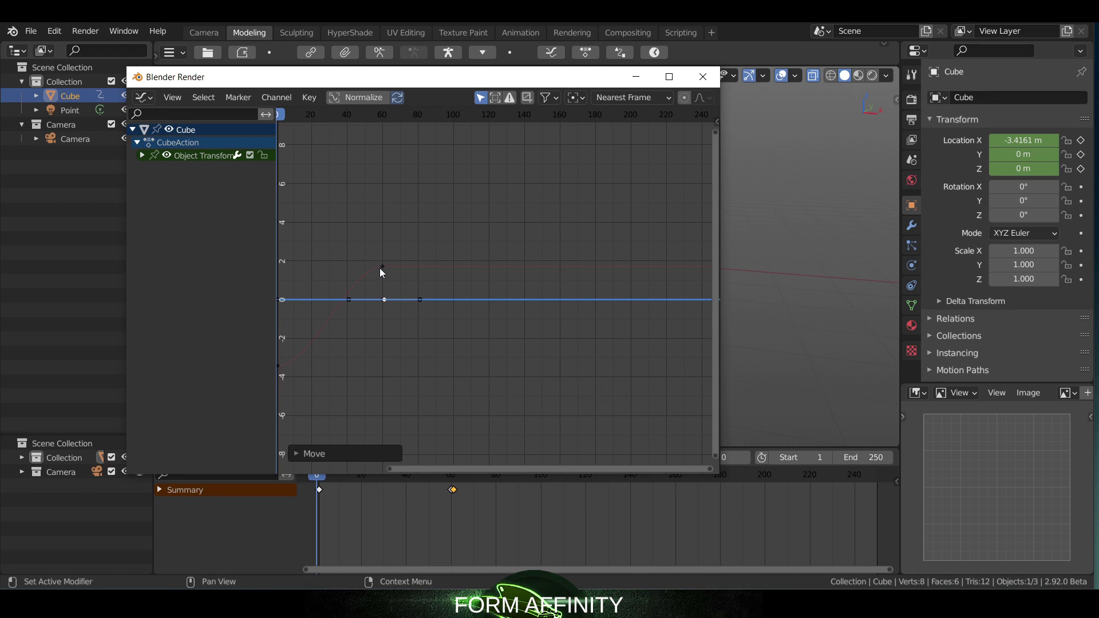
click(380, 269)
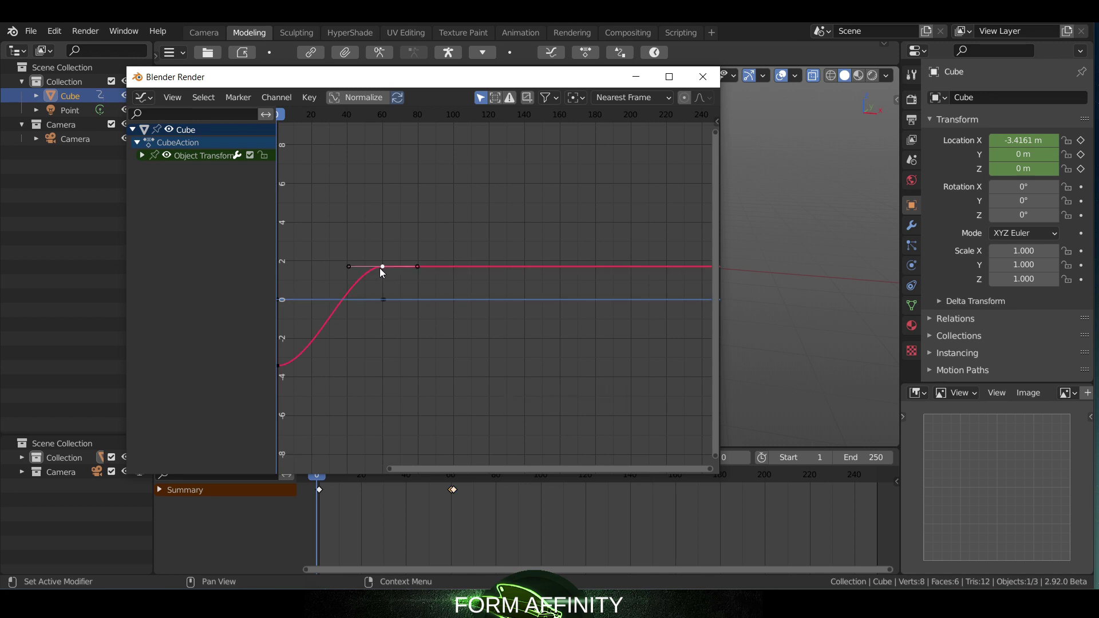
Frame the view on the red curve's top keyframe and on the zero-value curve's keys.
scroll(380, 269, down, 3)
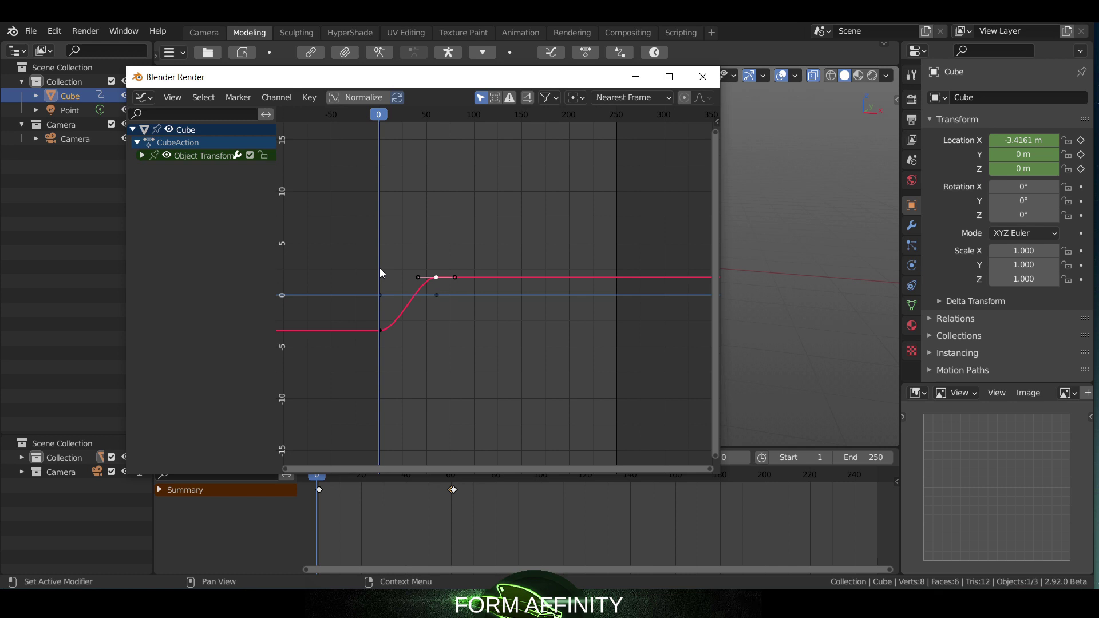
key(KP_Decimal)
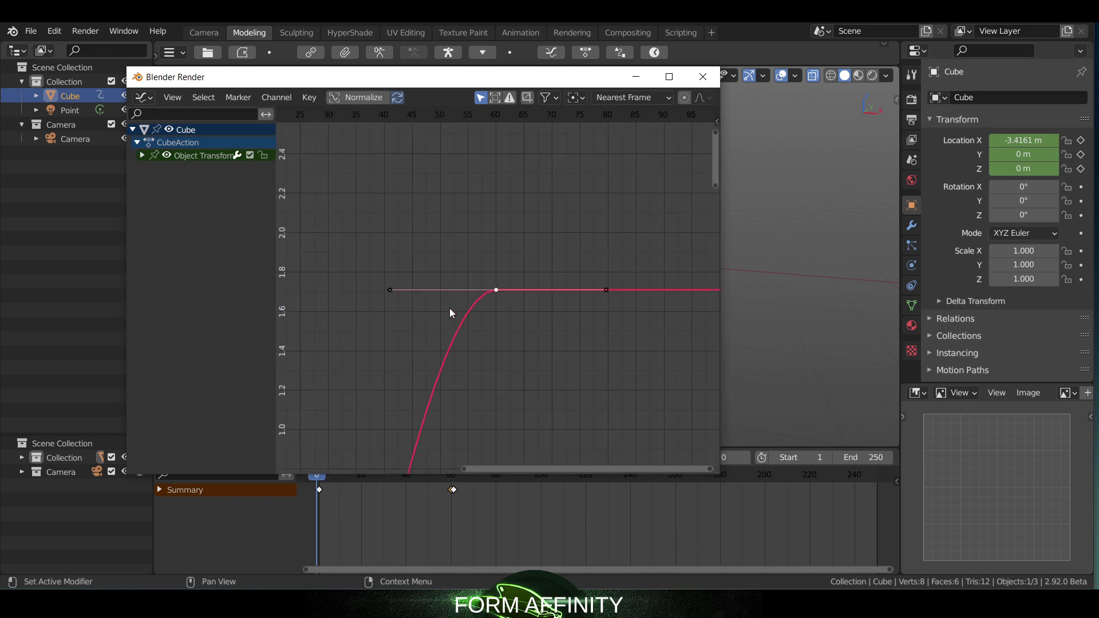
drag(508, 363, 507, 373)
key(KP_Decimal)
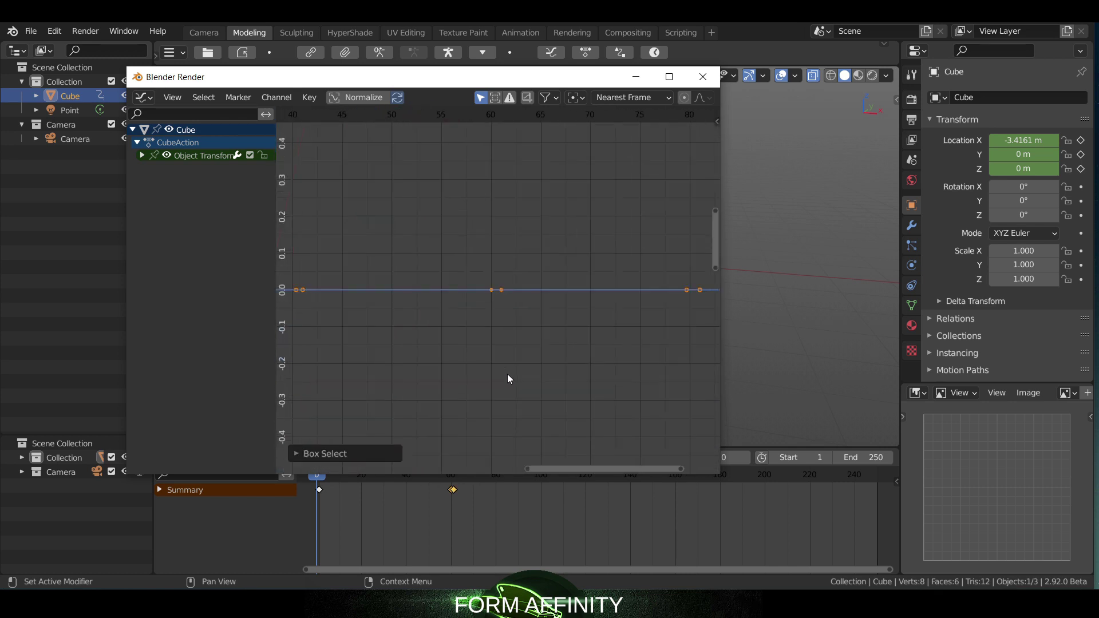
scroll(507, 378, down, 5)
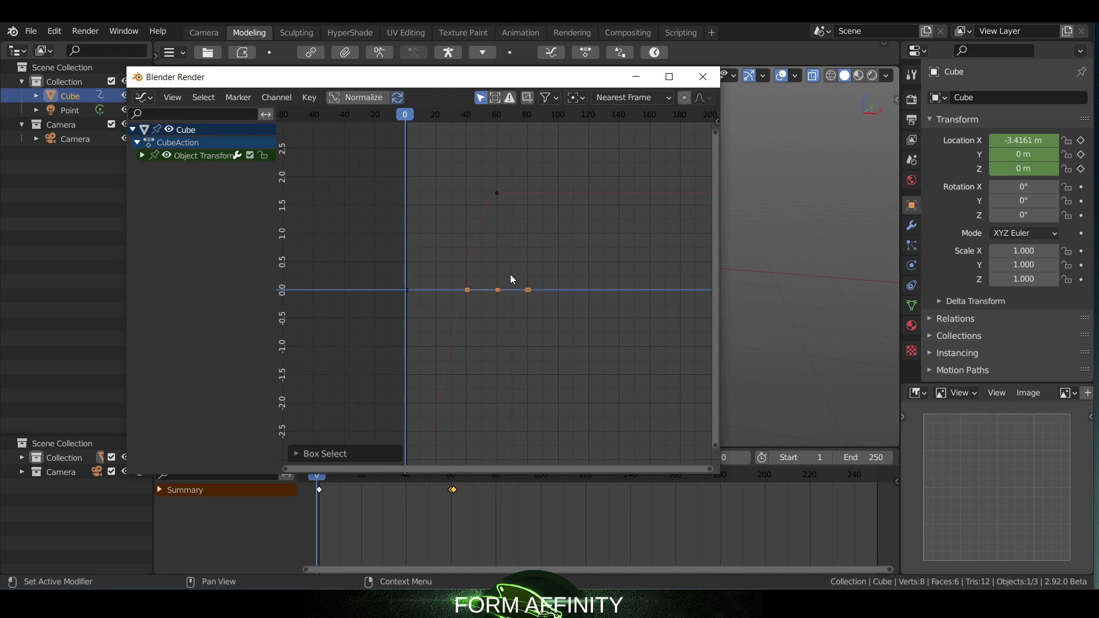
click(497, 193)
key(KP_Decimal)
scroll(507, 215, down, 6)
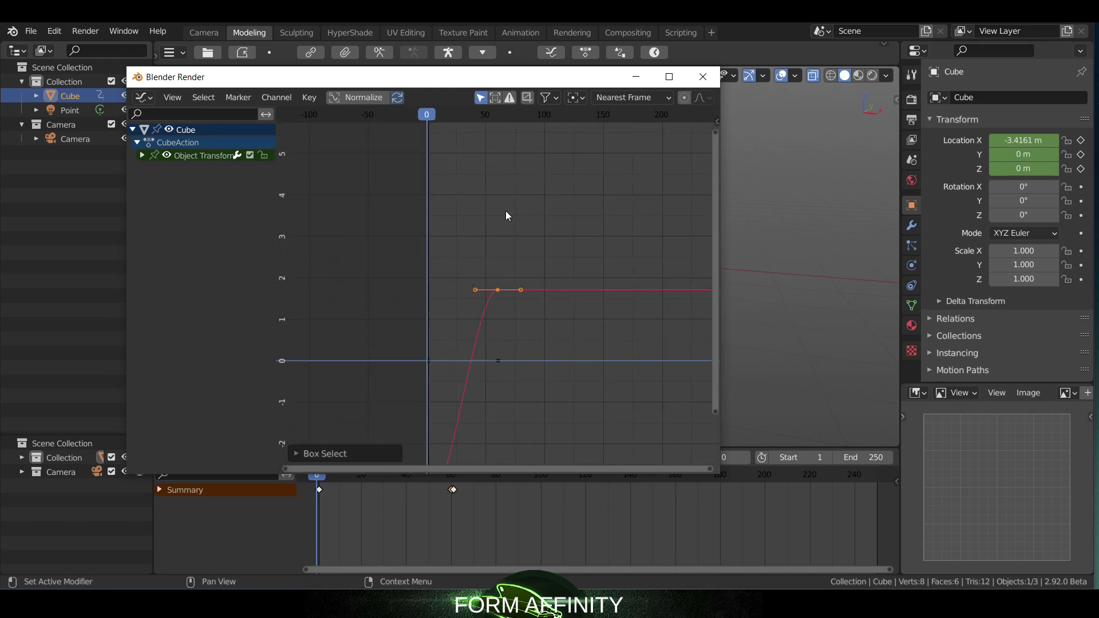
scroll(494, 230, down, 3)
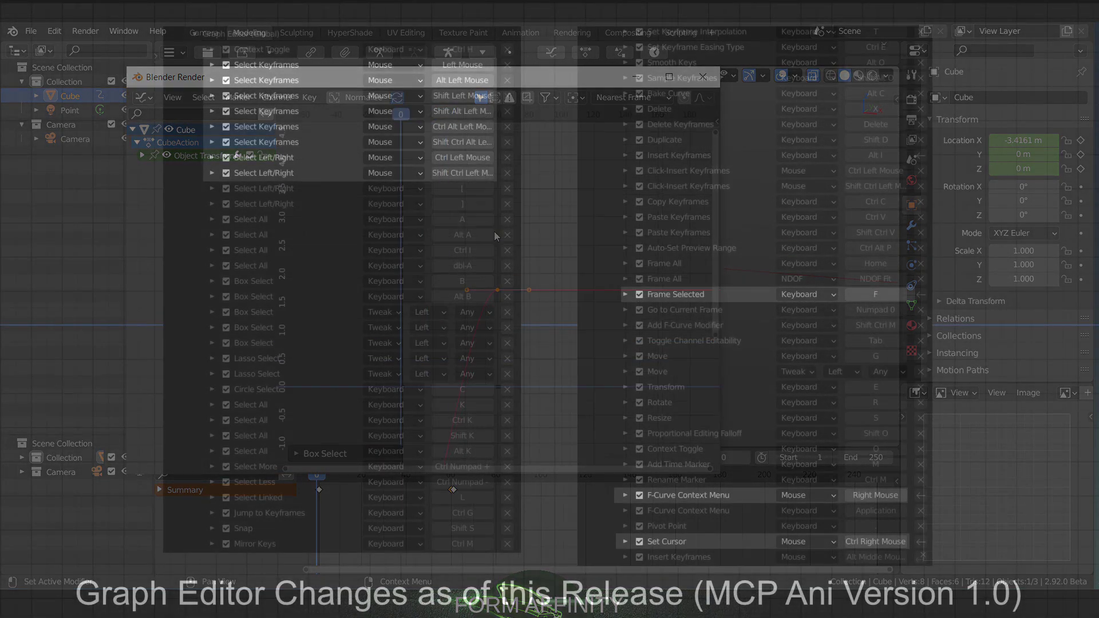